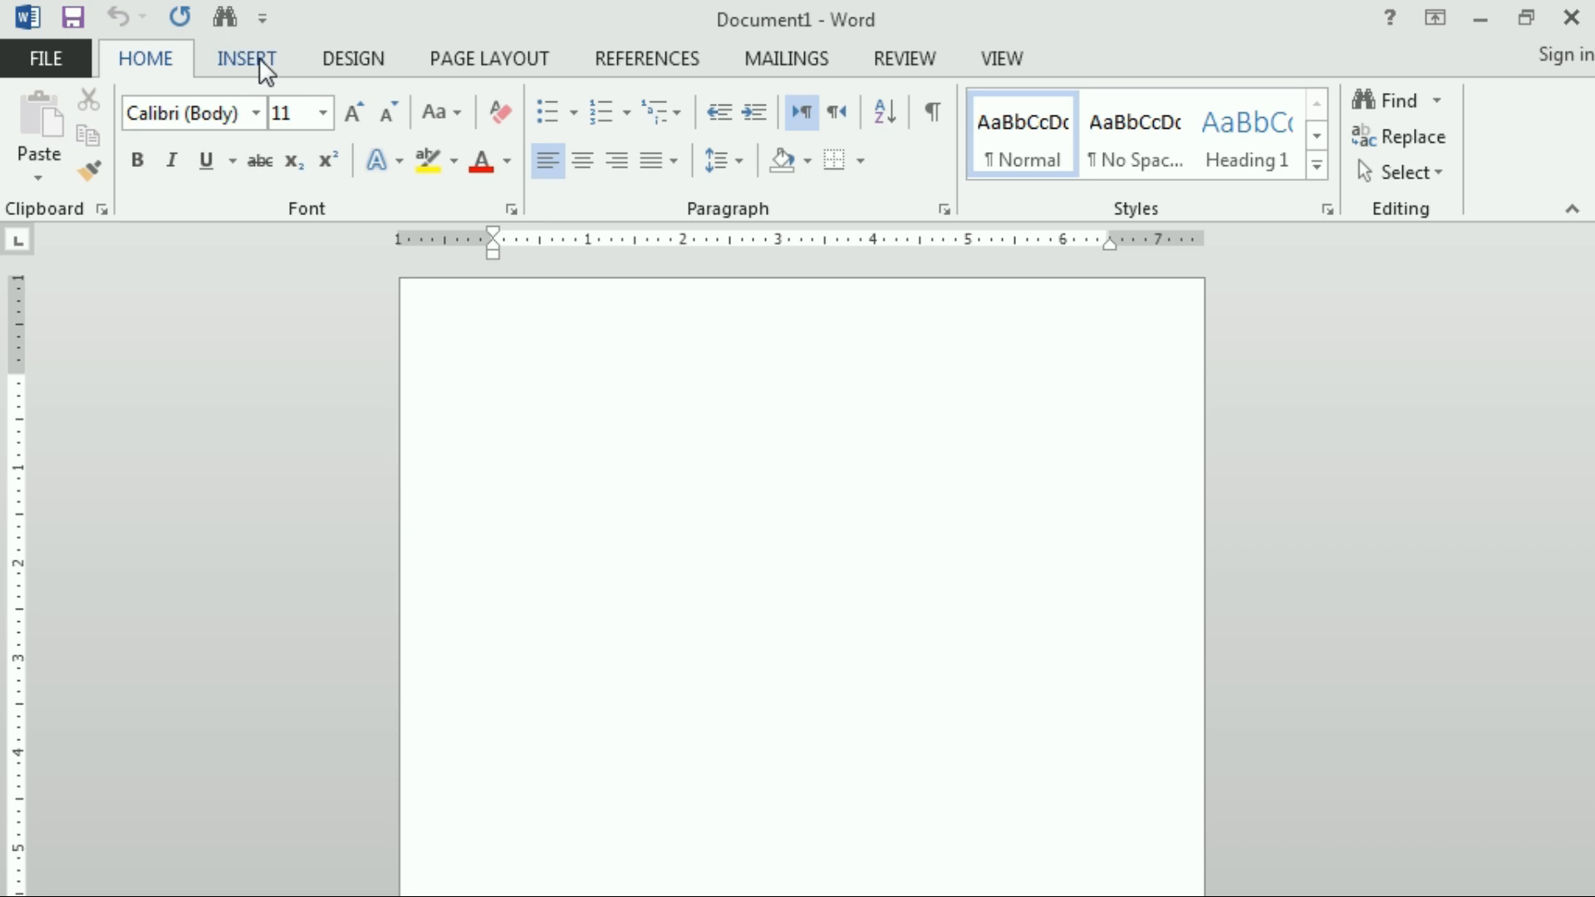
pyautogui.click(150, 68)
pyautogui.click(47, 58)
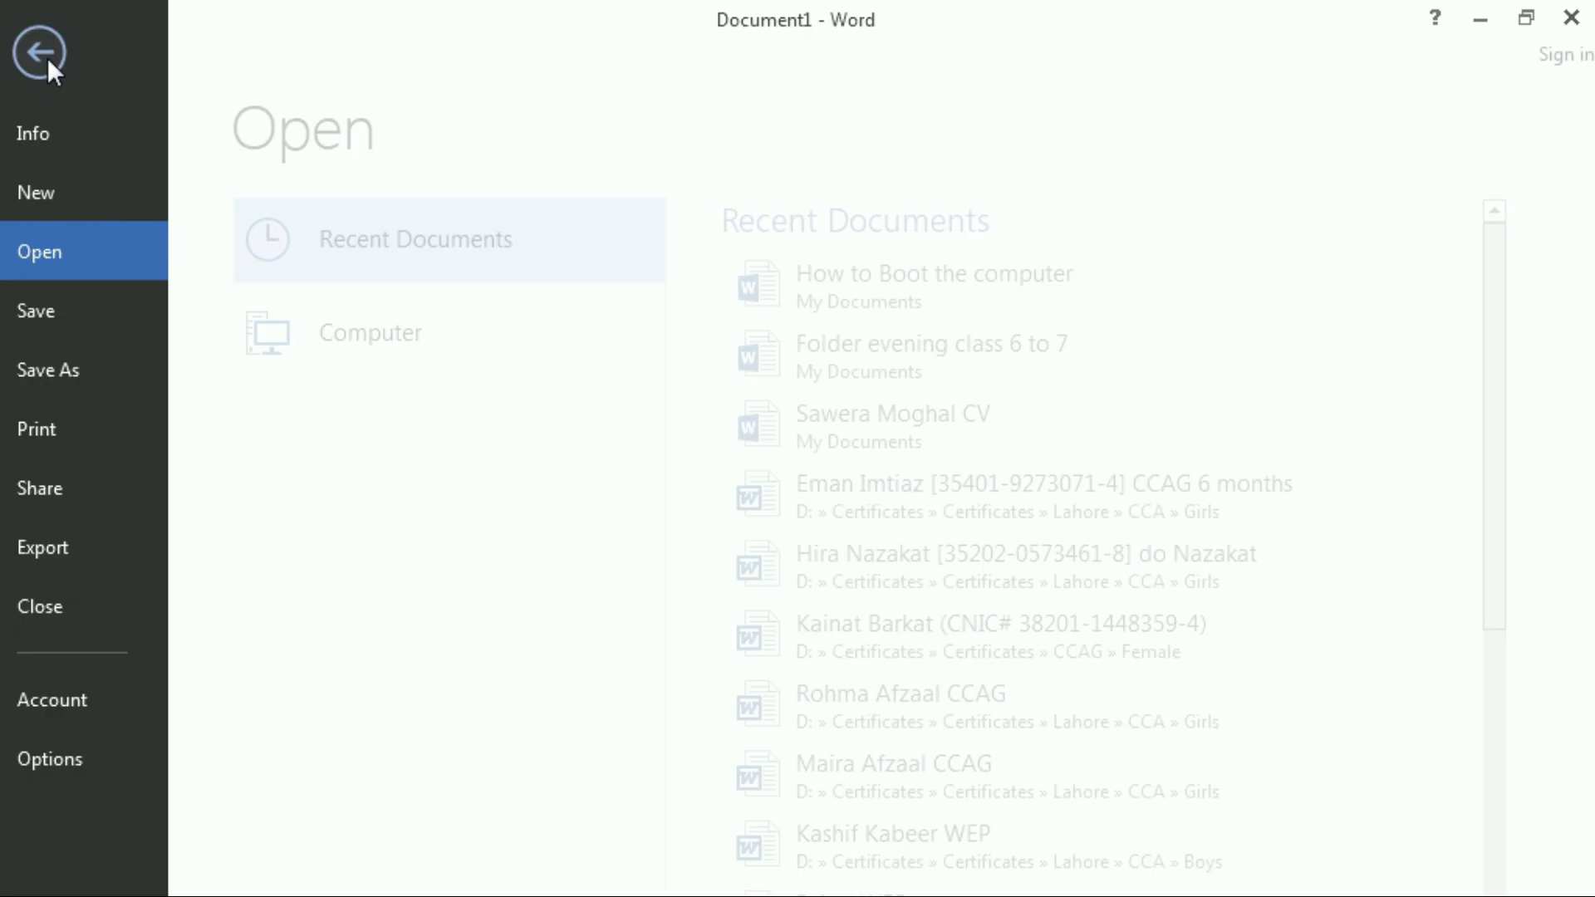
pyautogui.click(47, 58)
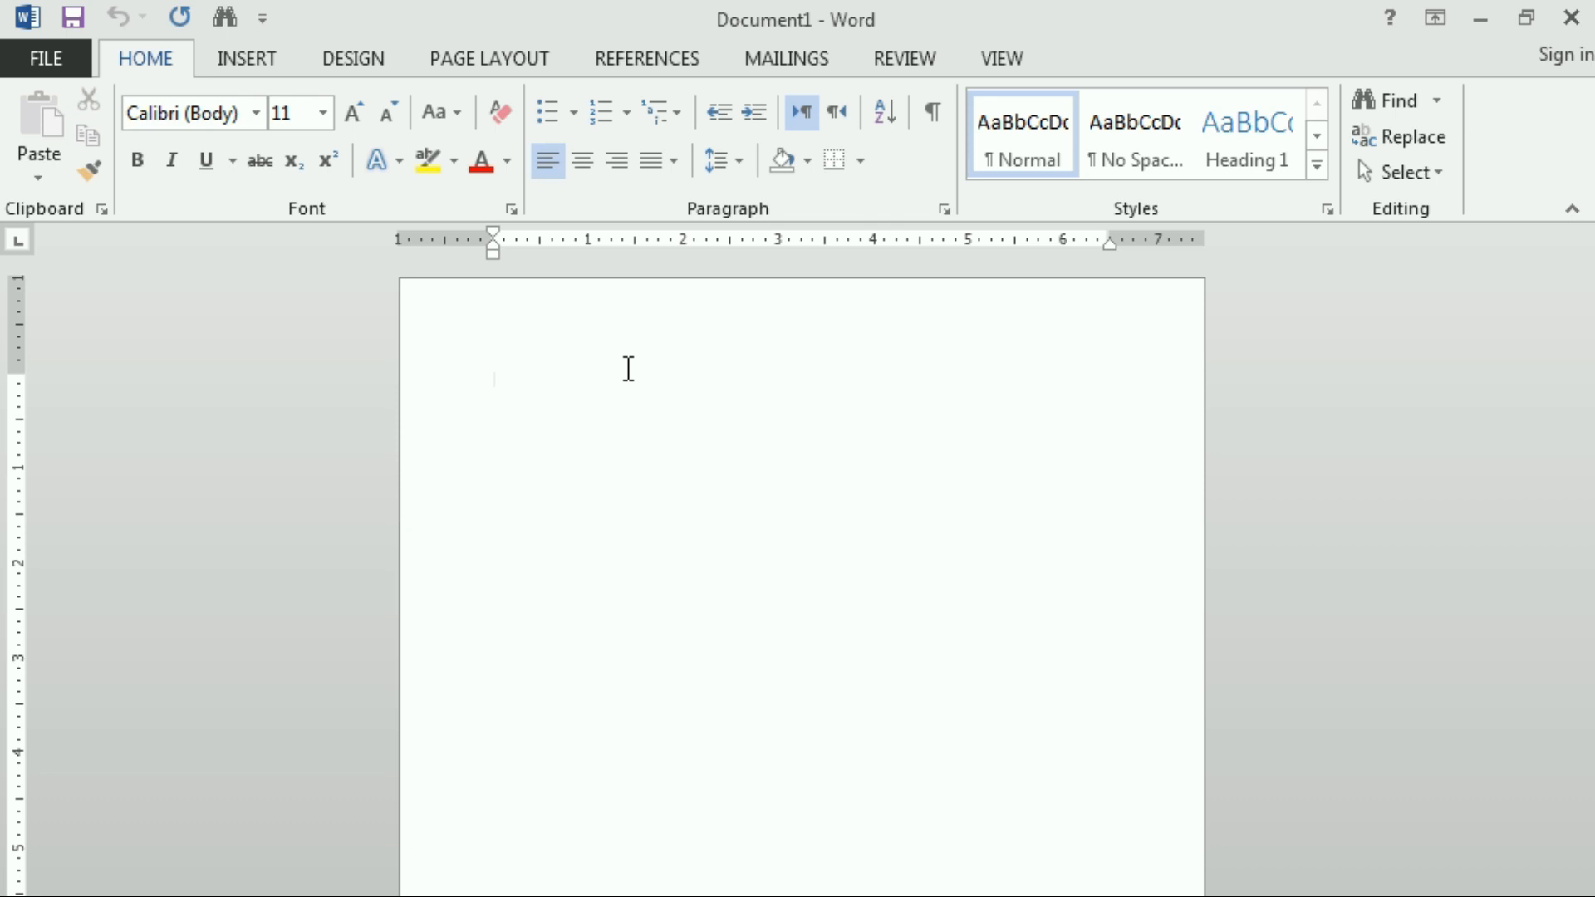
# Insert the built-in cover page with the train photo and green year block
pyautogui.click(246, 60)
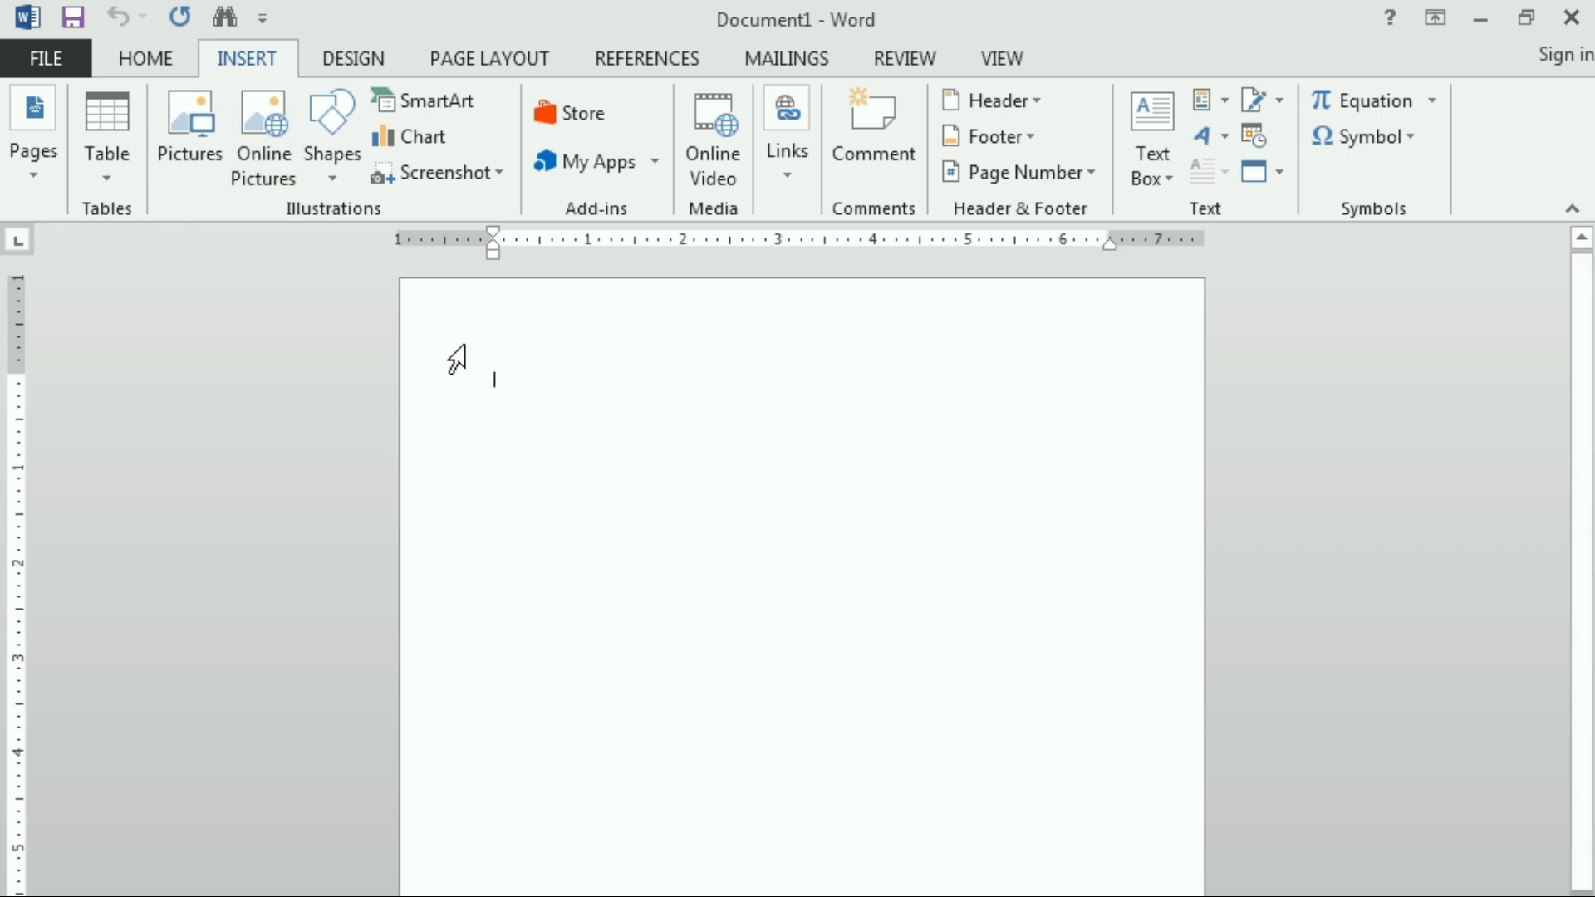
pyautogui.click(31, 170)
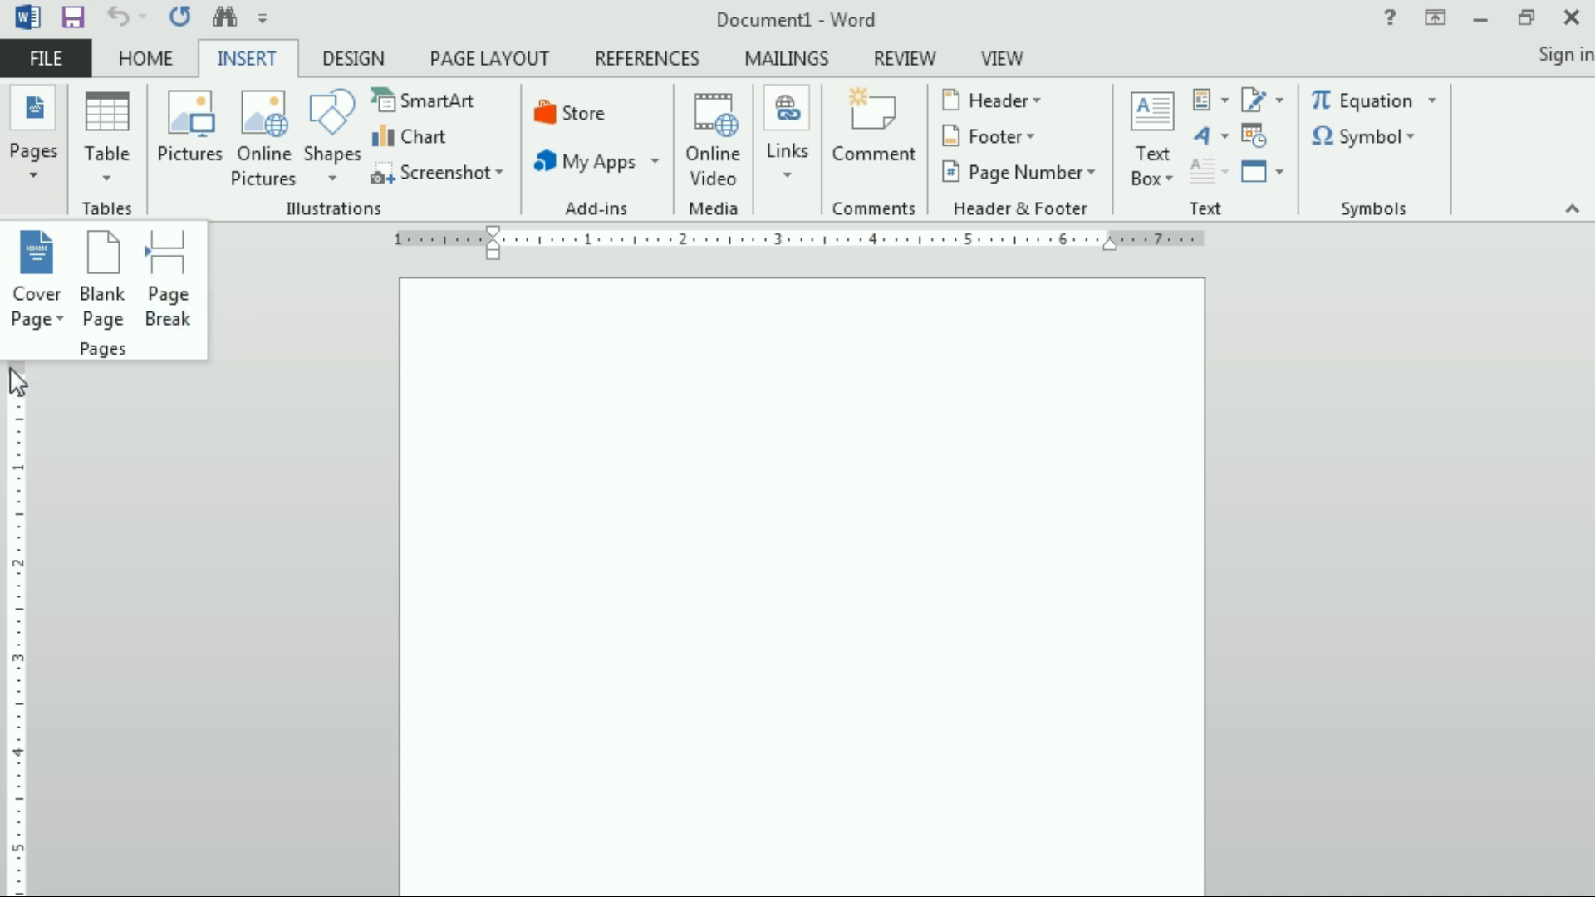
pyautogui.click(63, 320)
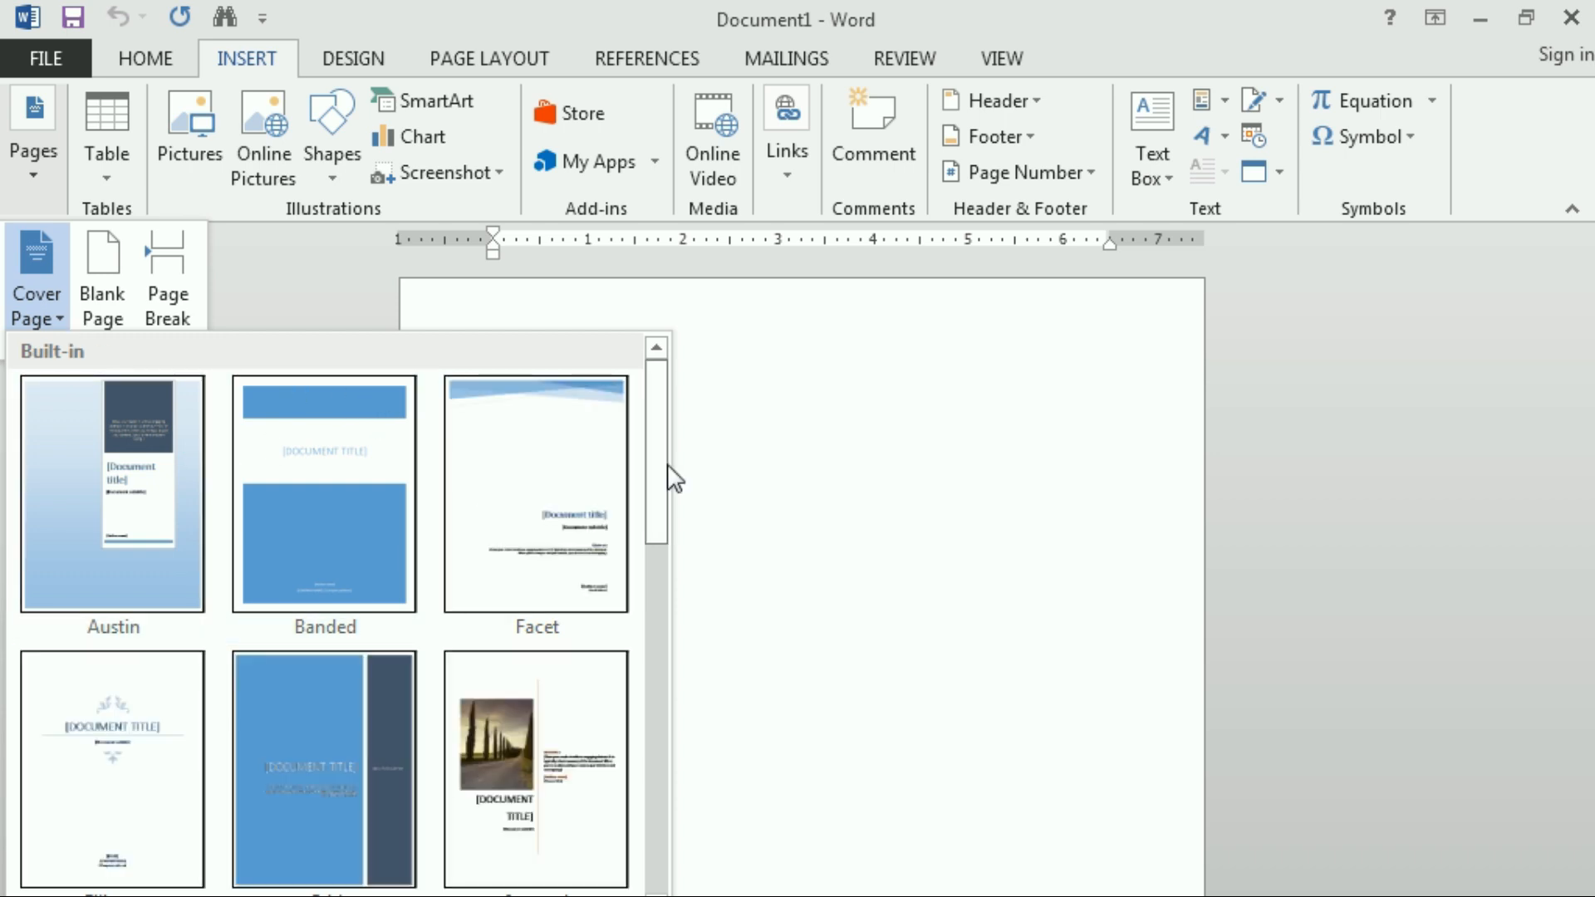
pyautogui.moveTo(658, 457)
pyautogui.mouseDown()
pyautogui.moveTo(641, 845)
pyautogui.moveTo(674, 449)
pyautogui.mouseUp()
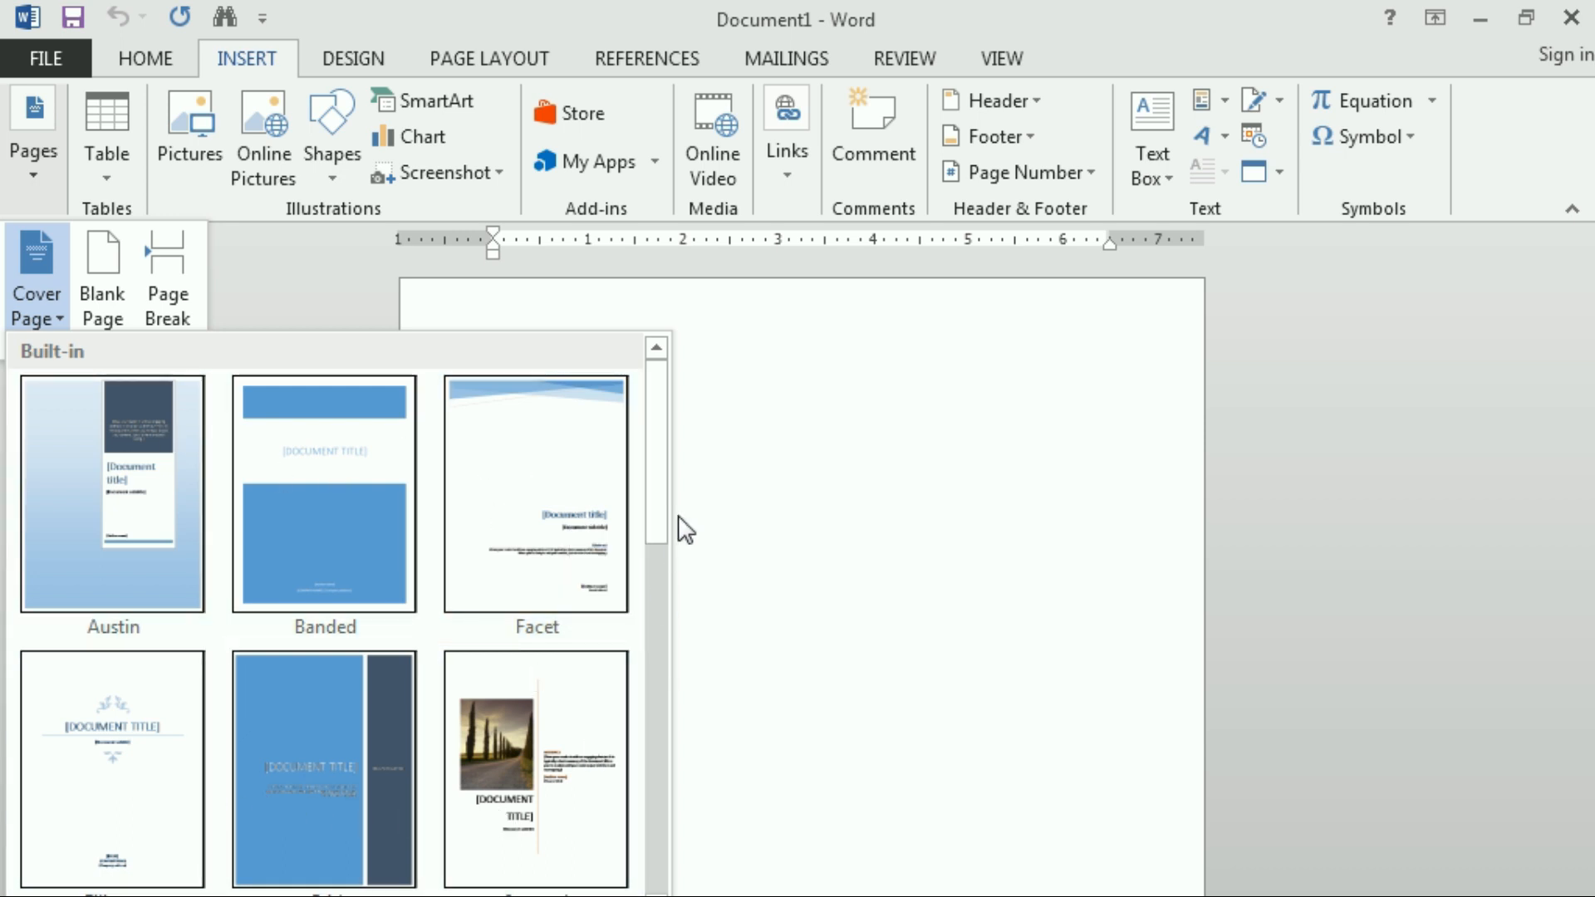
pyautogui.moveTo(654, 495); pyautogui.dragTo(652, 626)
pyautogui.click(532, 610)
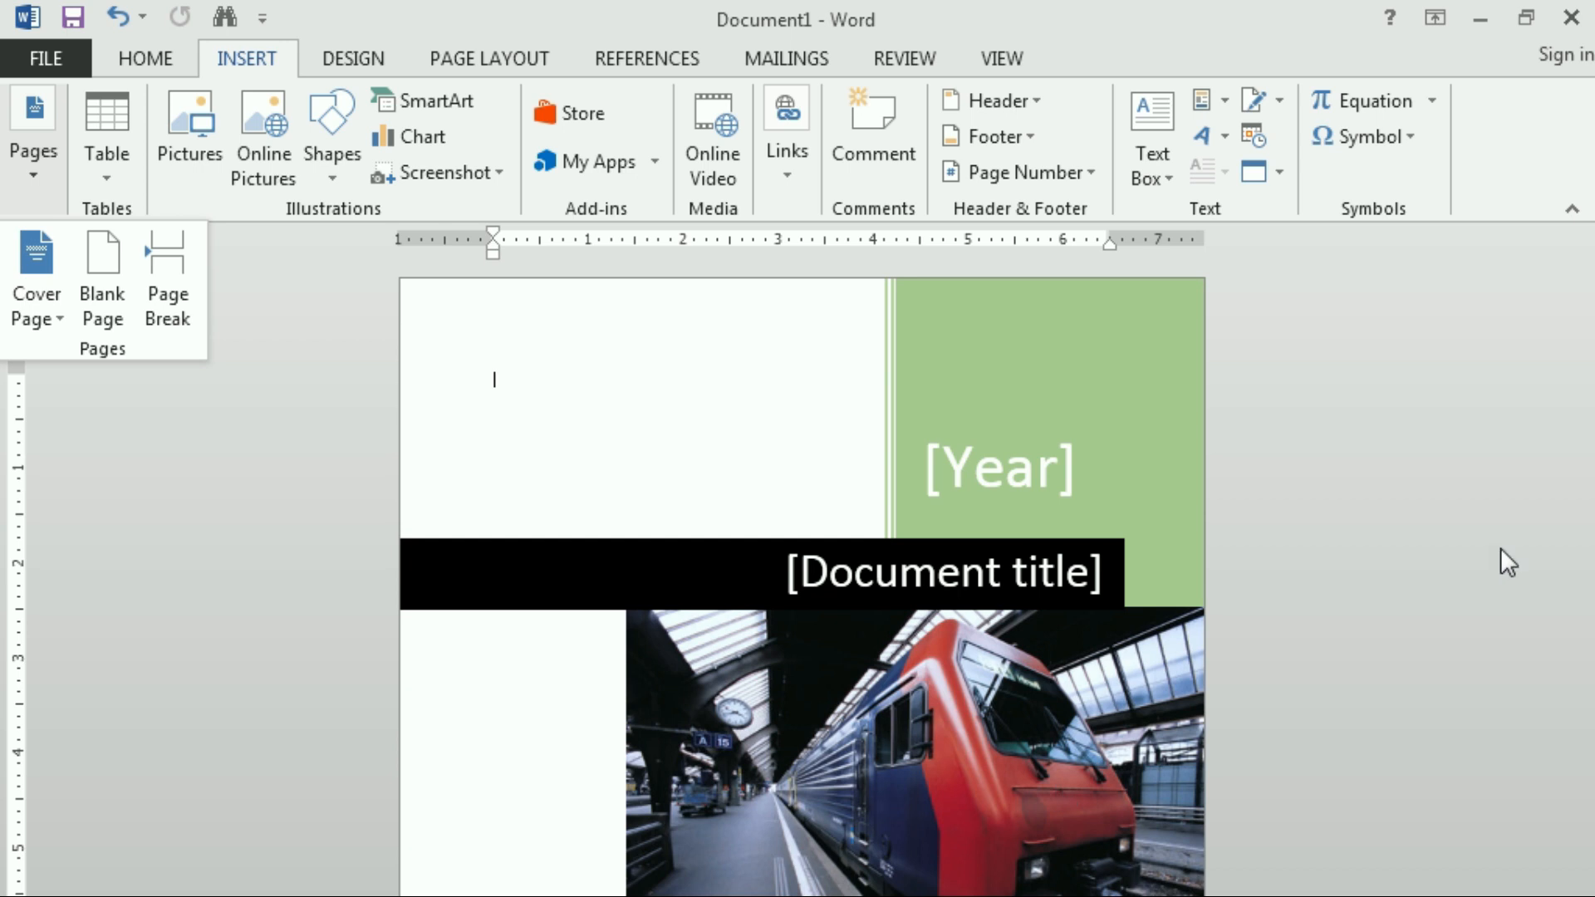
# Enter 2023 in the cover page's year field, and clear the field again
pyautogui.click(947, 442)
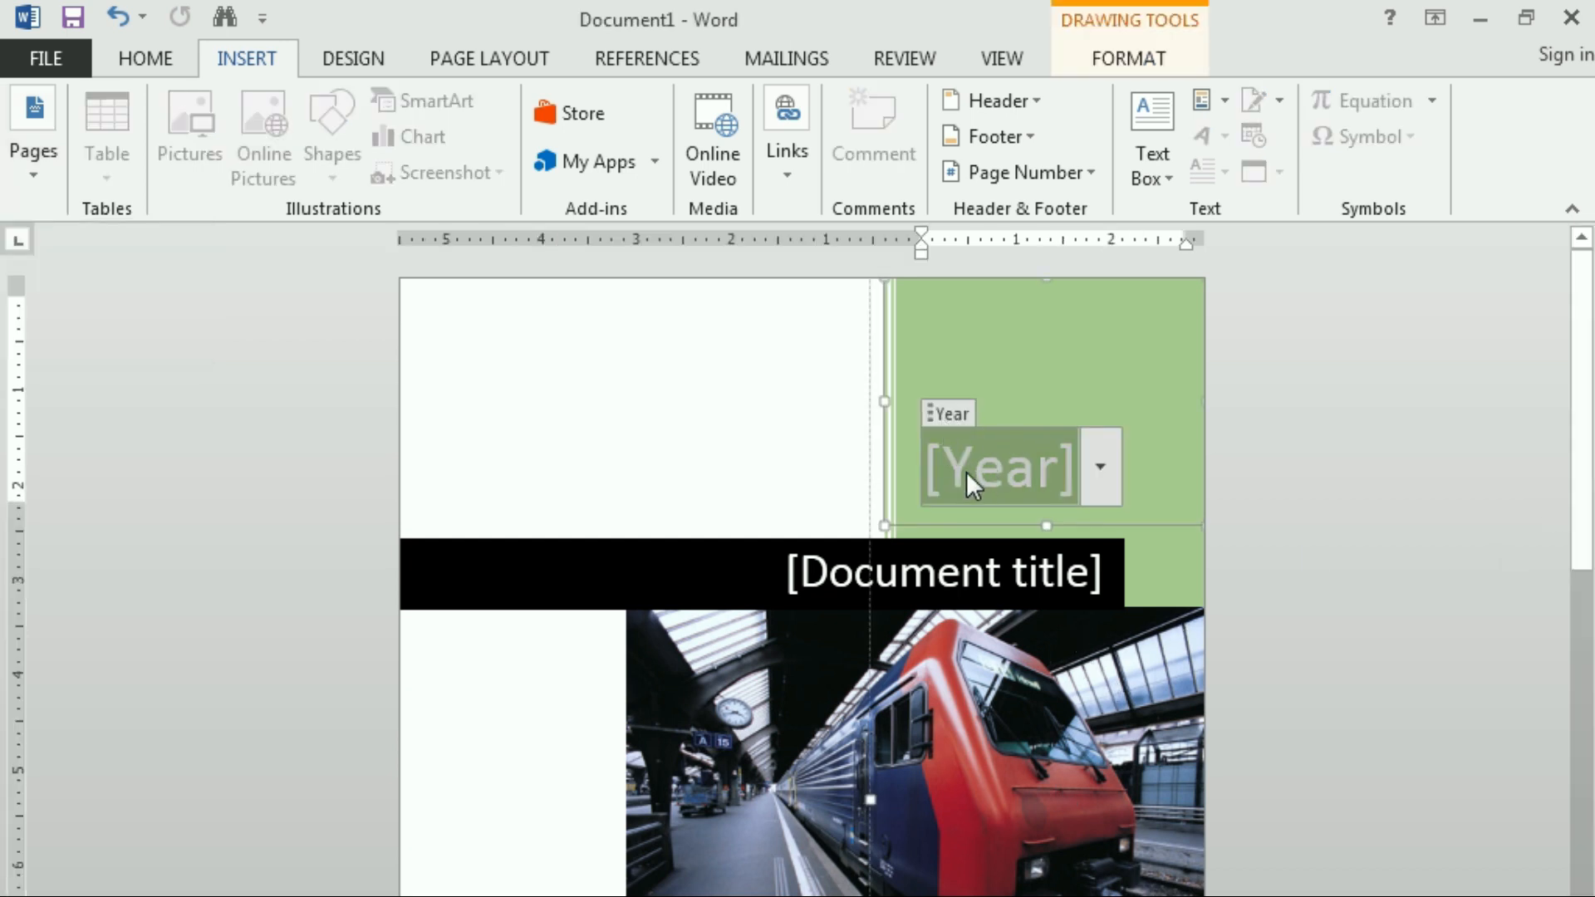
pyautogui.write('200')
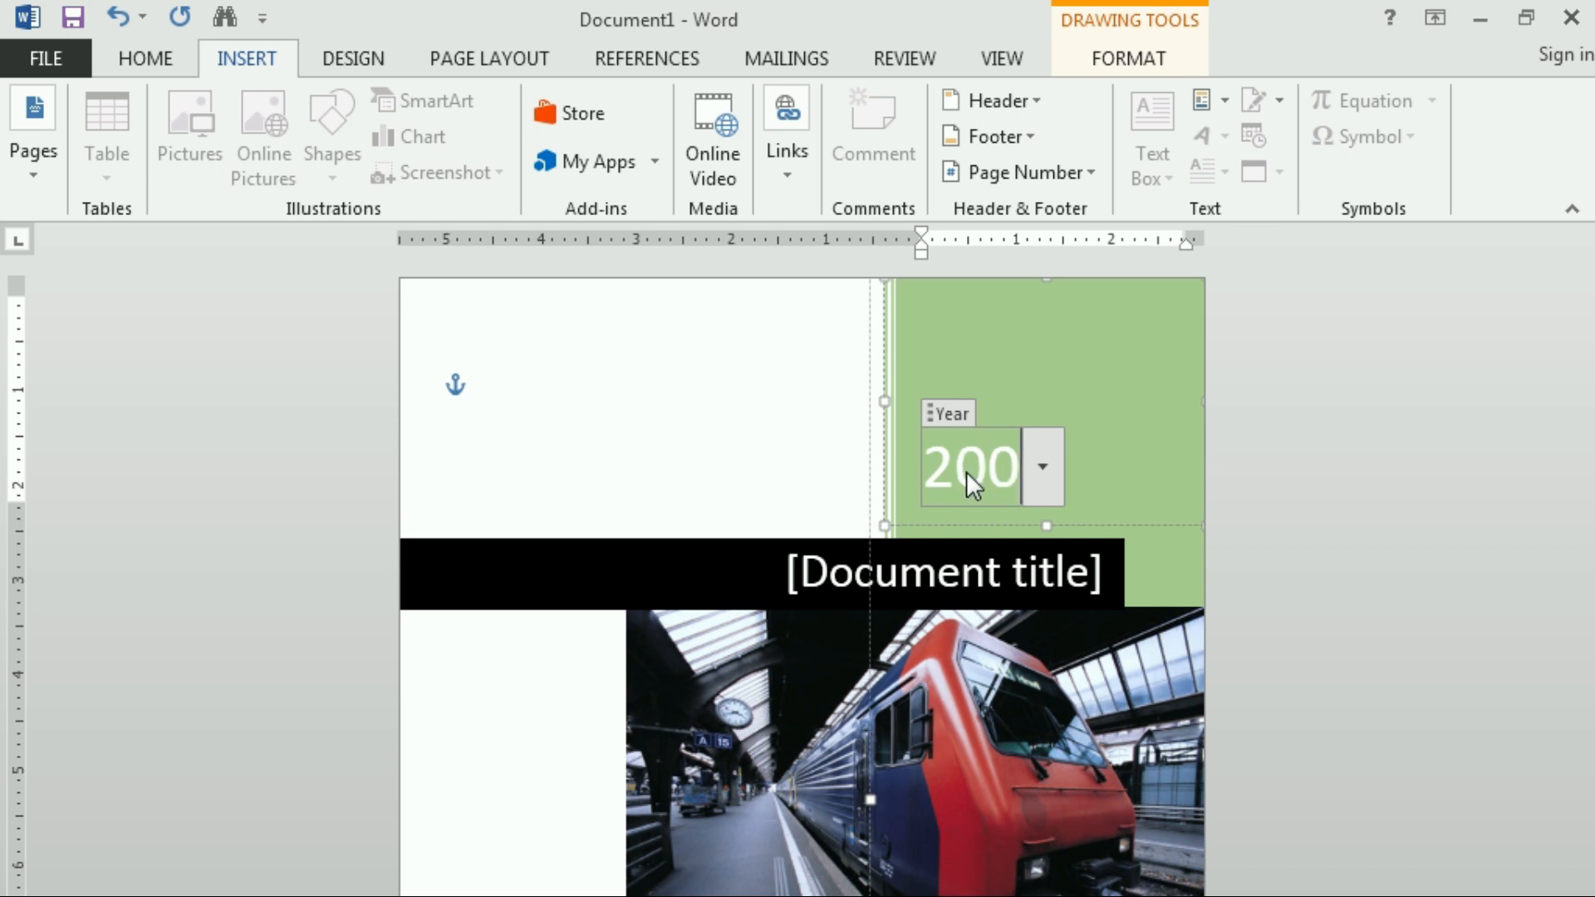
pyautogui.press('BackSpace')
pyautogui.write('23')
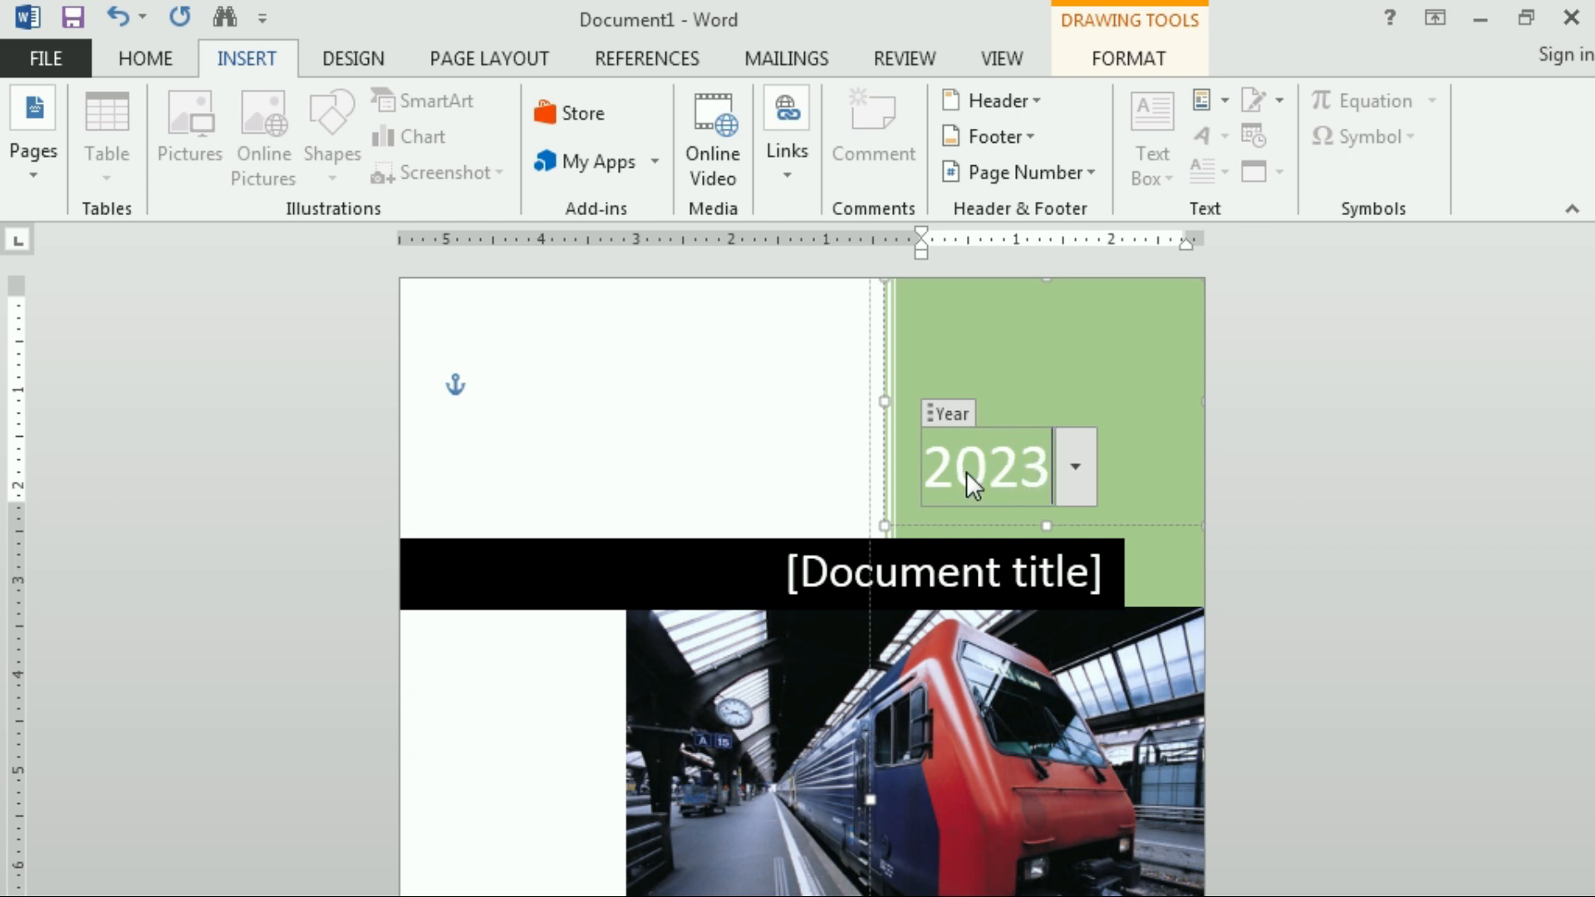
pyautogui.press('BackSpace')
pyautogui.press('BackSpace')
pyautogui.press('BackSpace')
pyautogui.press('BackSpace')
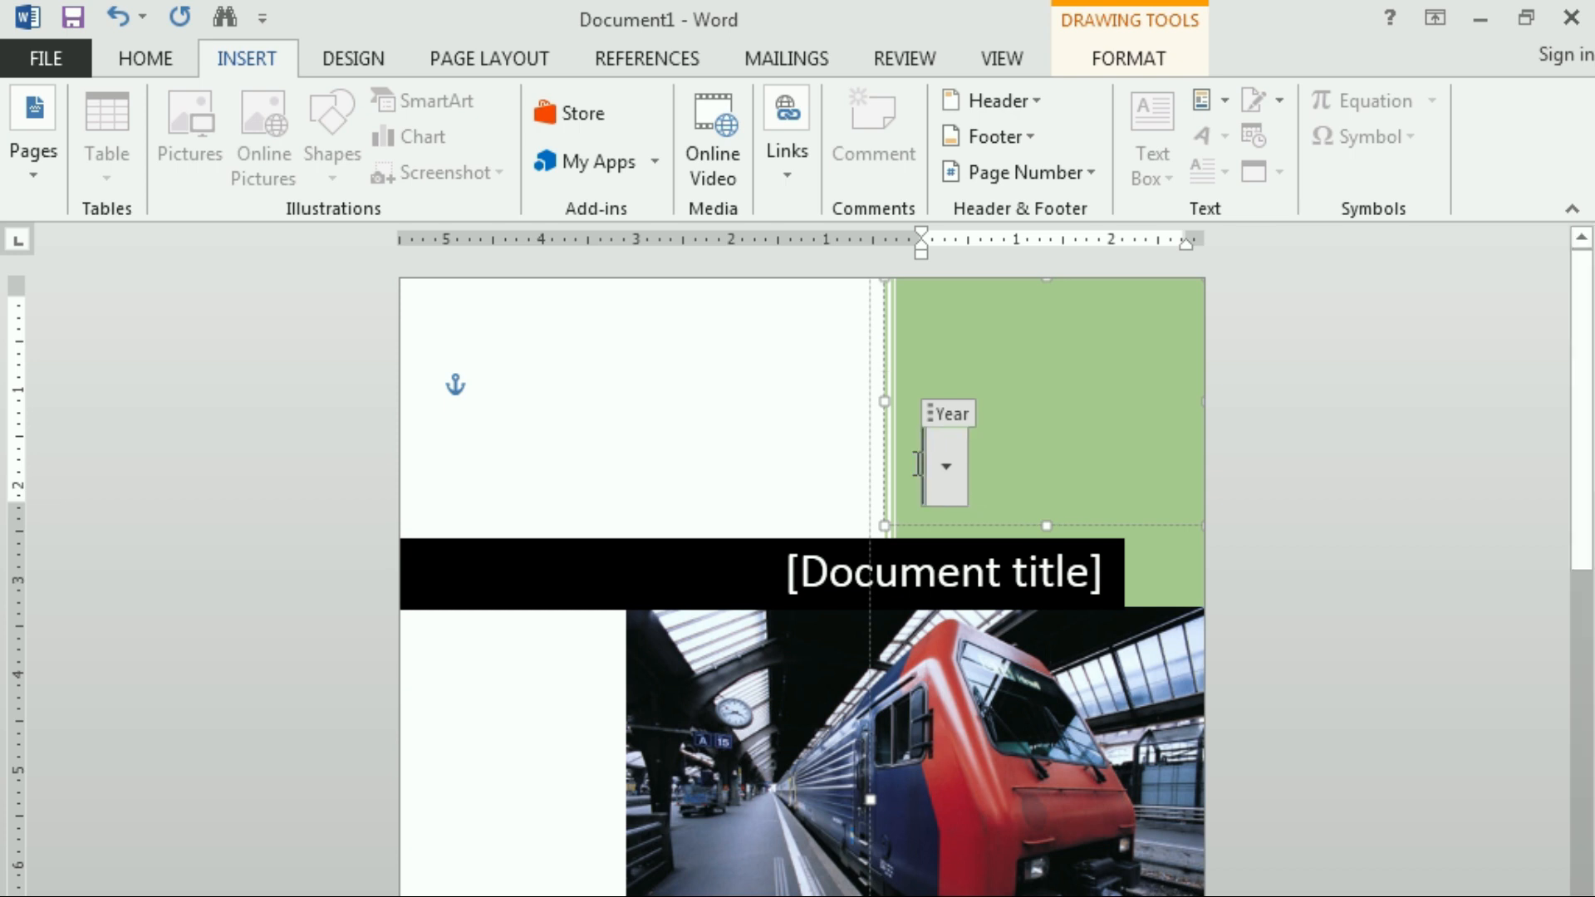
# Fill the cover page's year field by choosing today's date from its calendar, leaving the document title placeholder as is
pyautogui.click(944, 468)
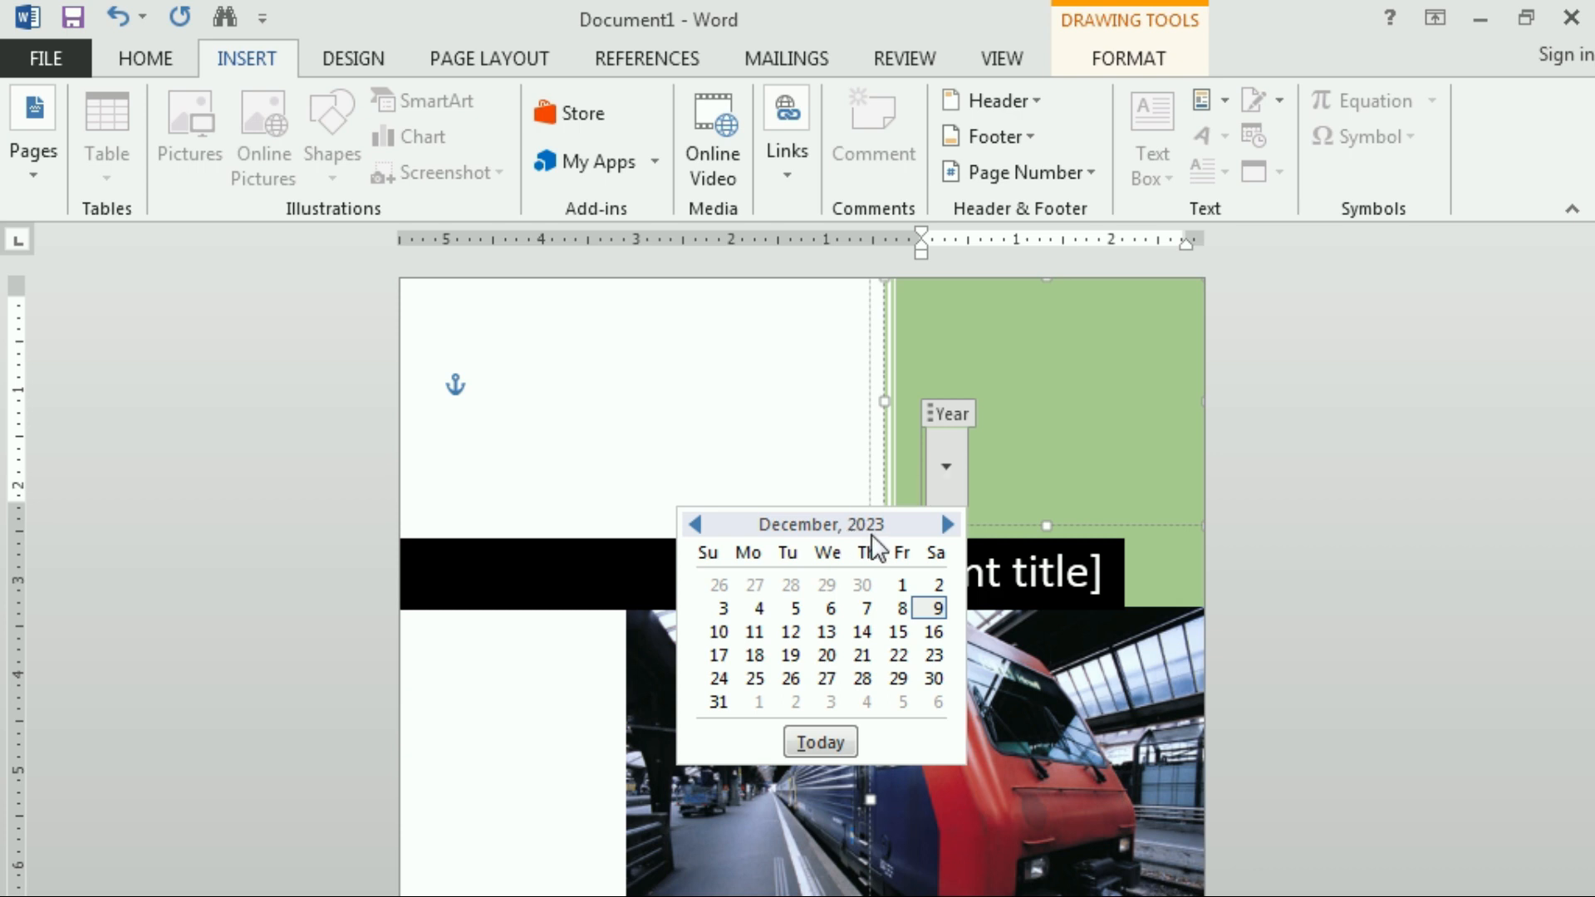
pyautogui.click(820, 742)
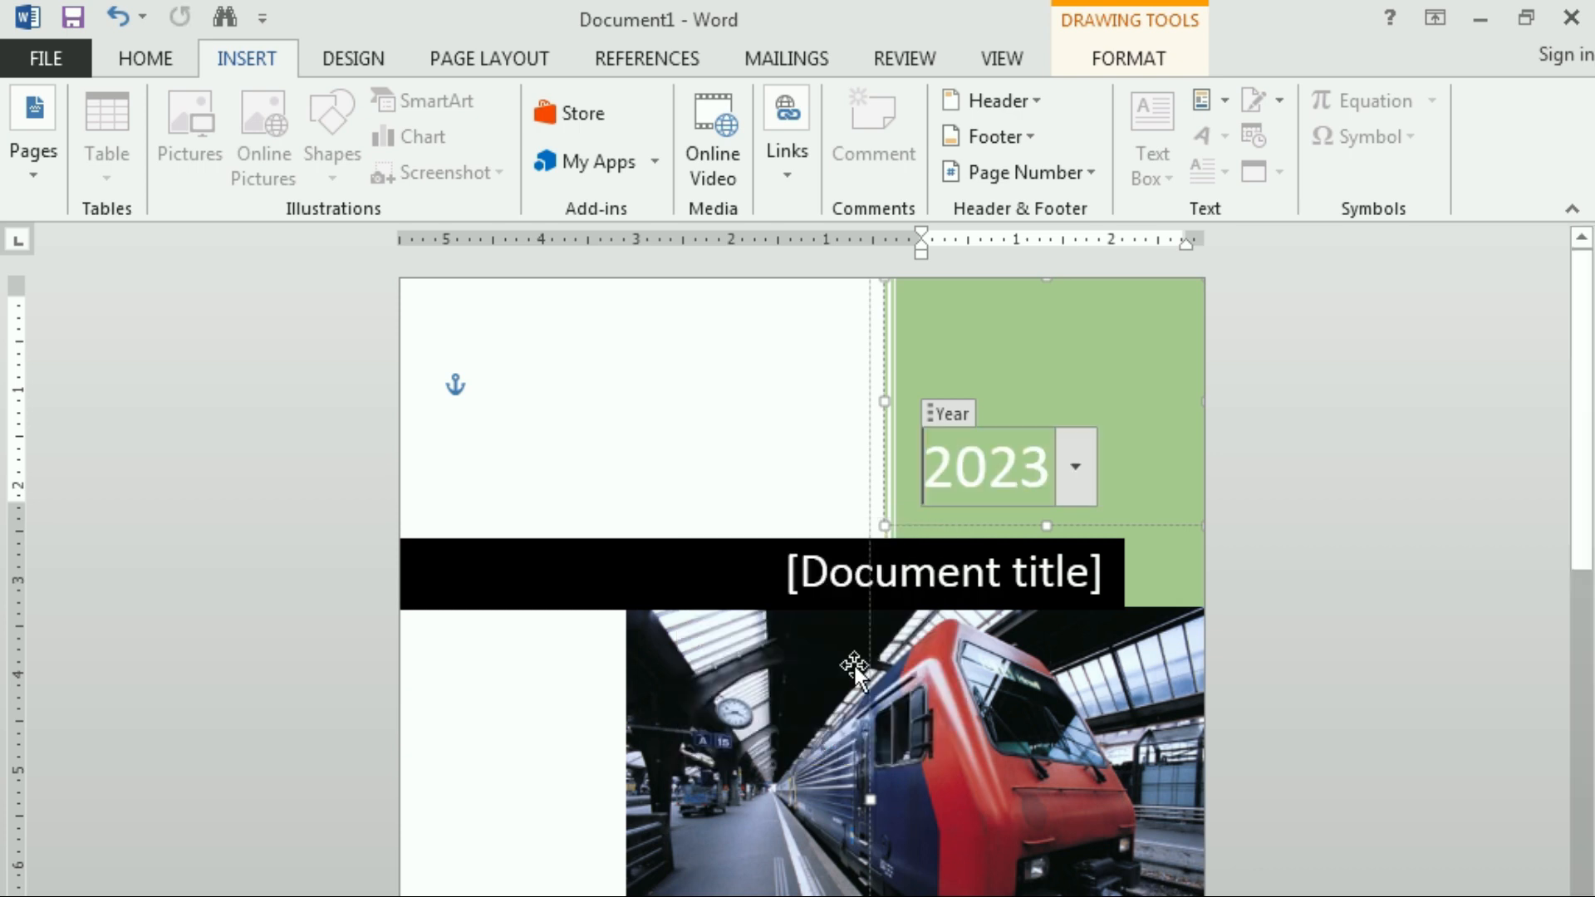
pyautogui.click(1075, 469)
pyautogui.click(1075, 469)
pyautogui.click(932, 570)
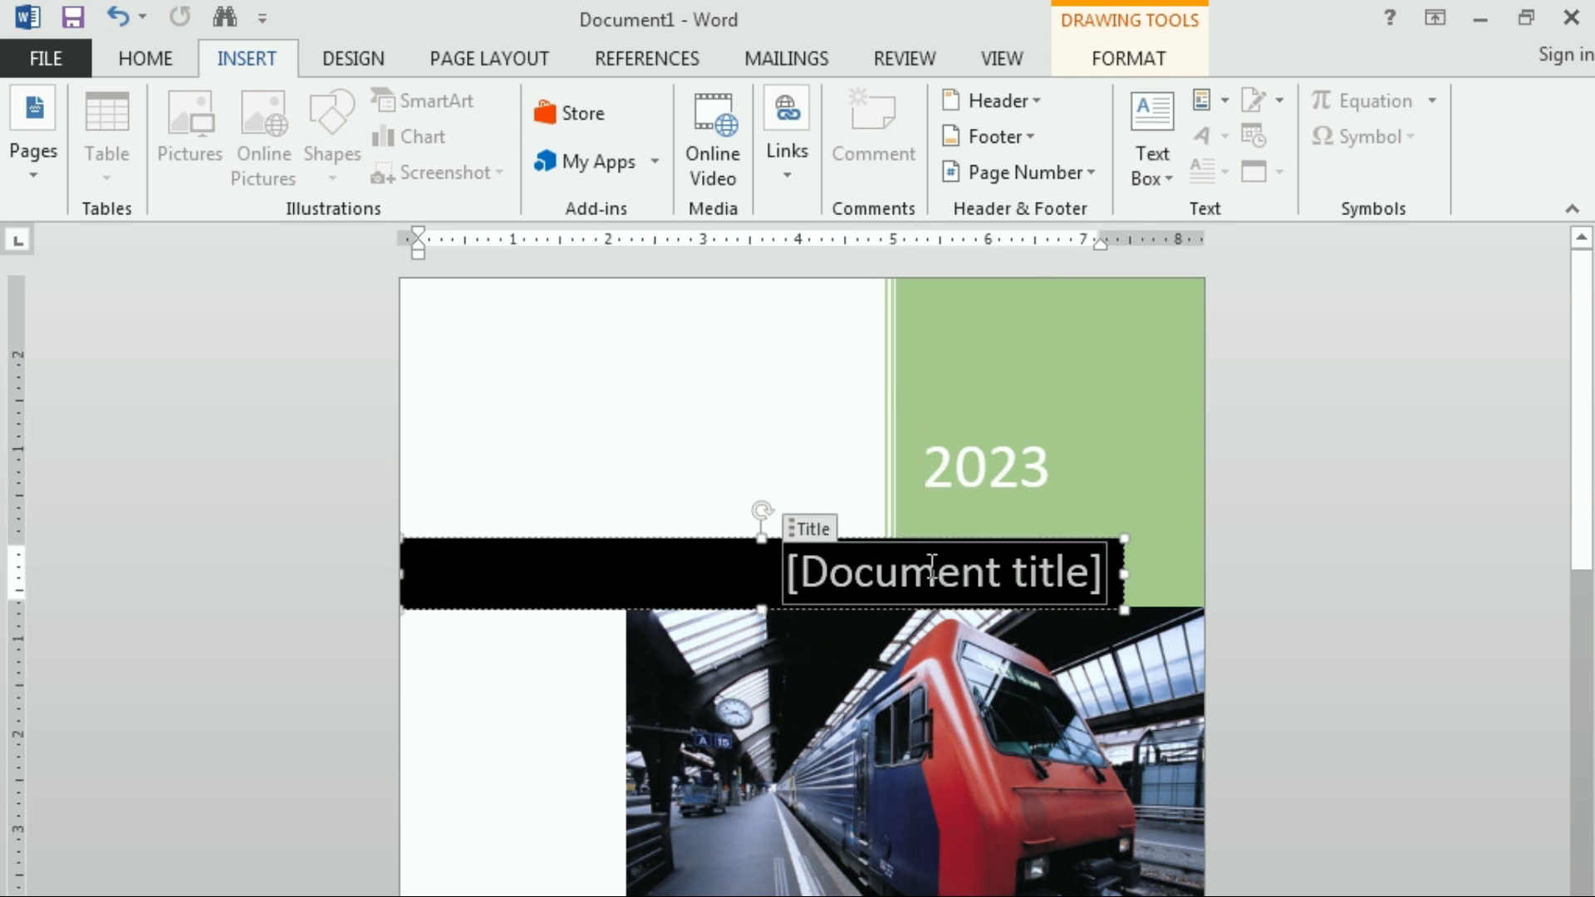
pyautogui.click(897, 806)
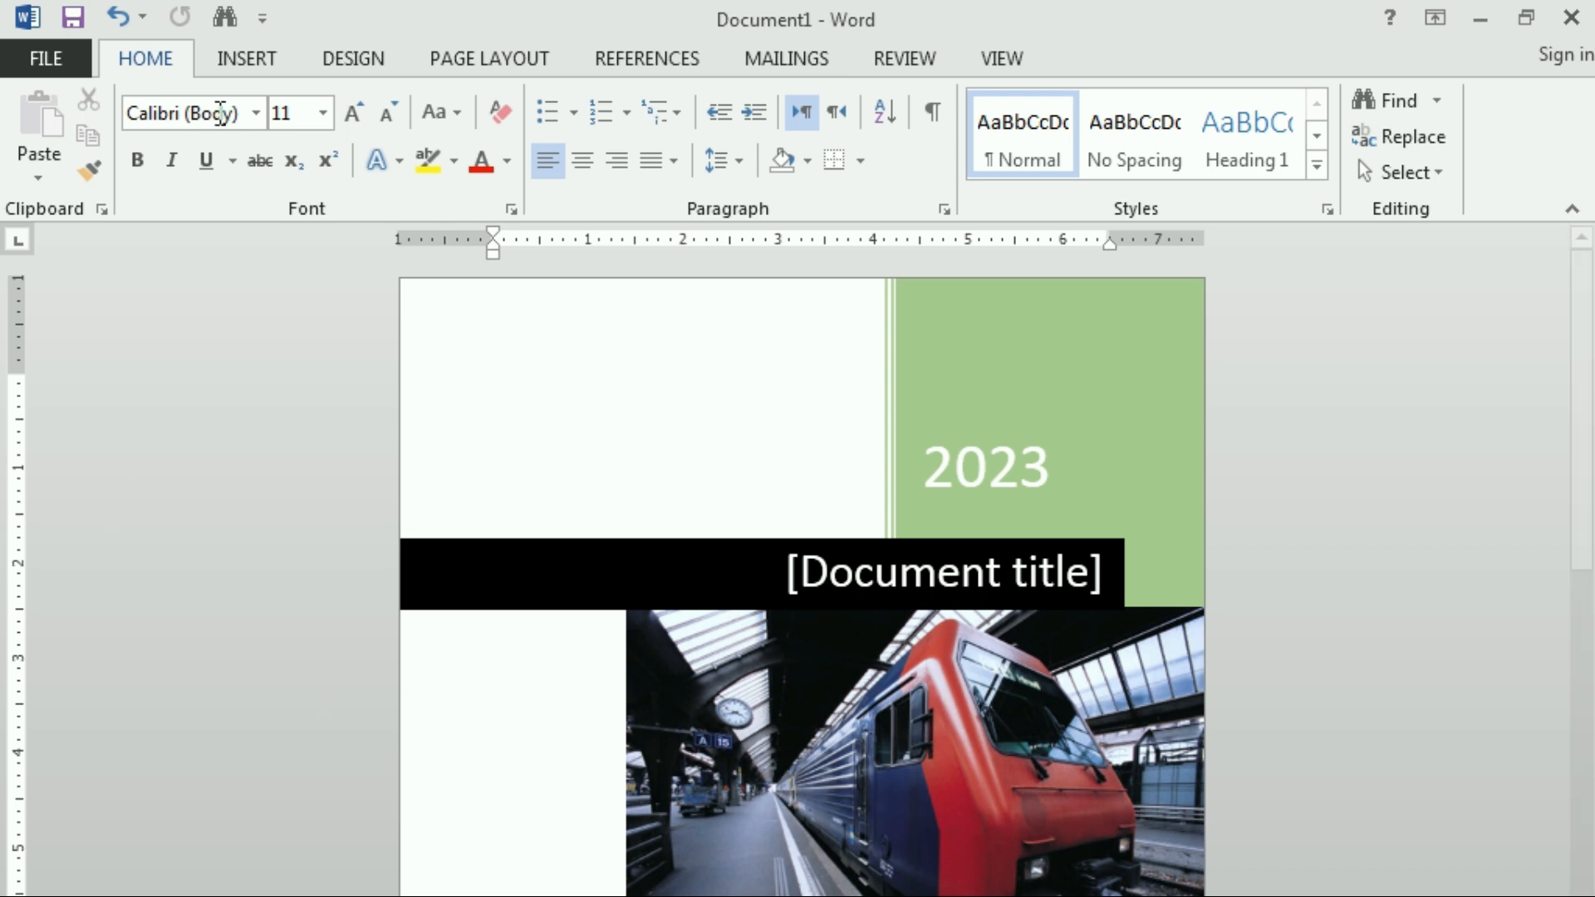
# Remove the inserted cover page from the document
pyautogui.click(273, 48)
pyautogui.click(35, 176)
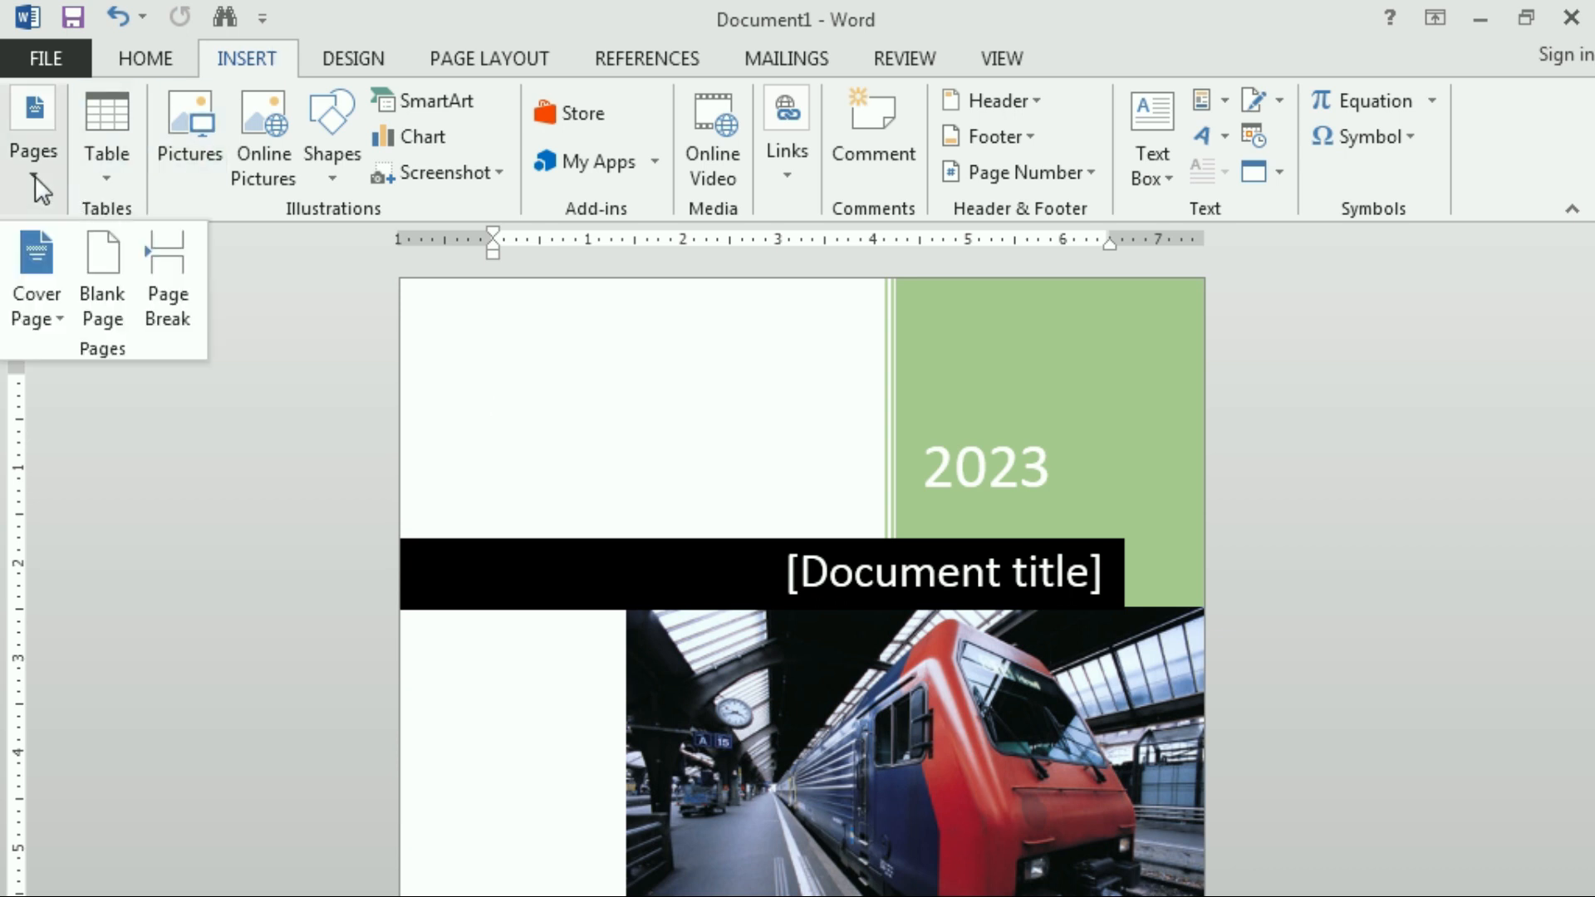
pyautogui.click(36, 306)
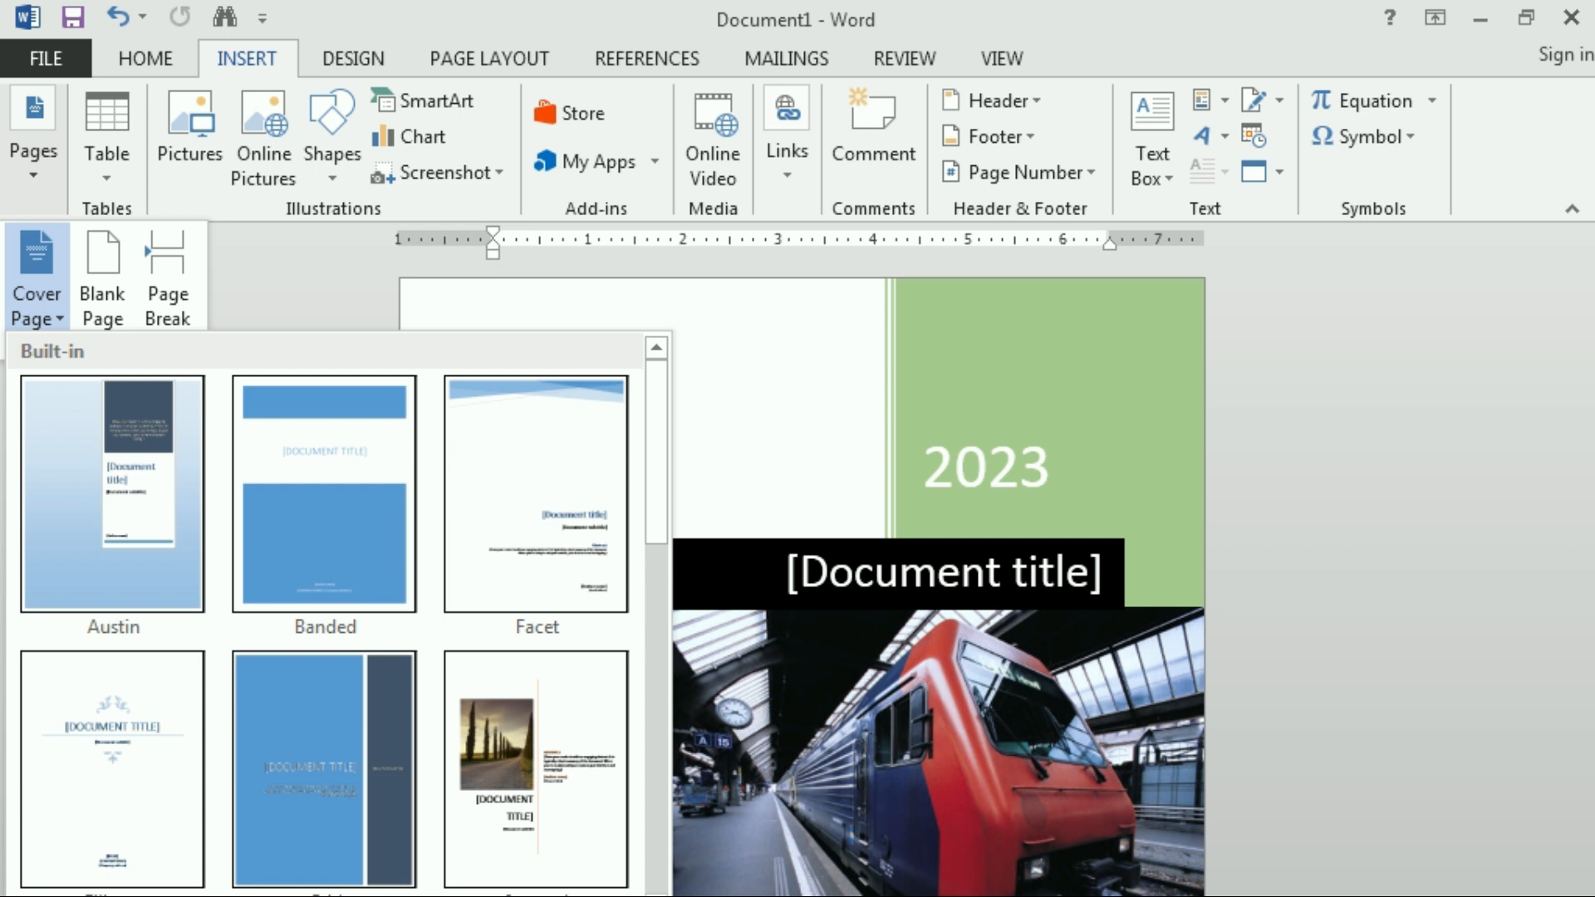
pyautogui.hotkey('ctrl', 'z')
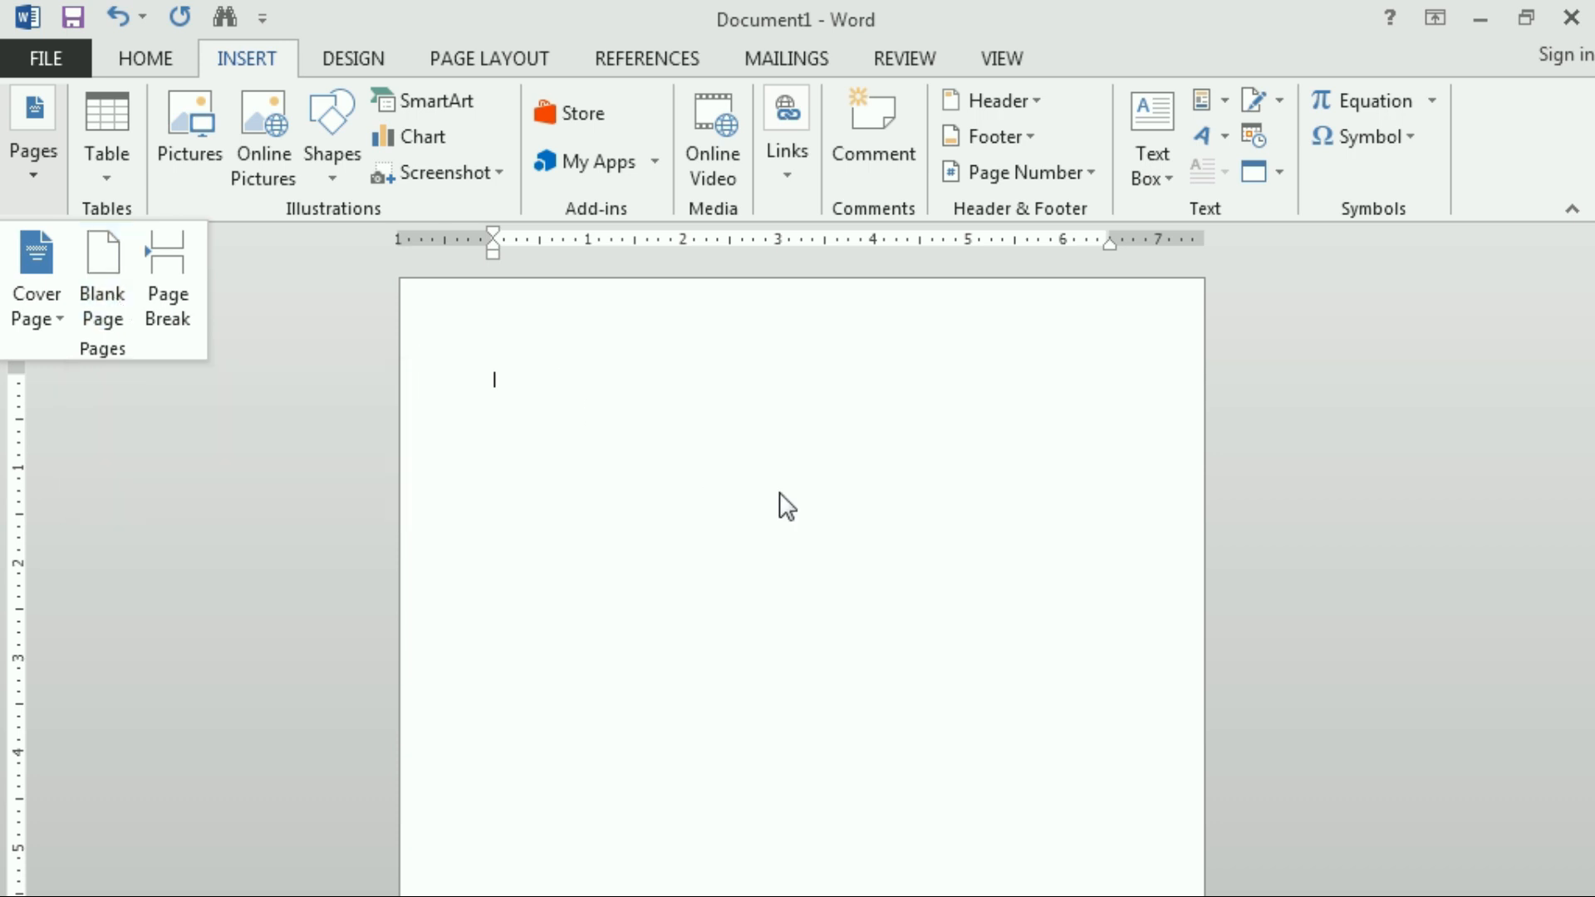
# Generate two paragraphs of sample text on the blank page with =rand(2)
pyautogui.click(580, 413)
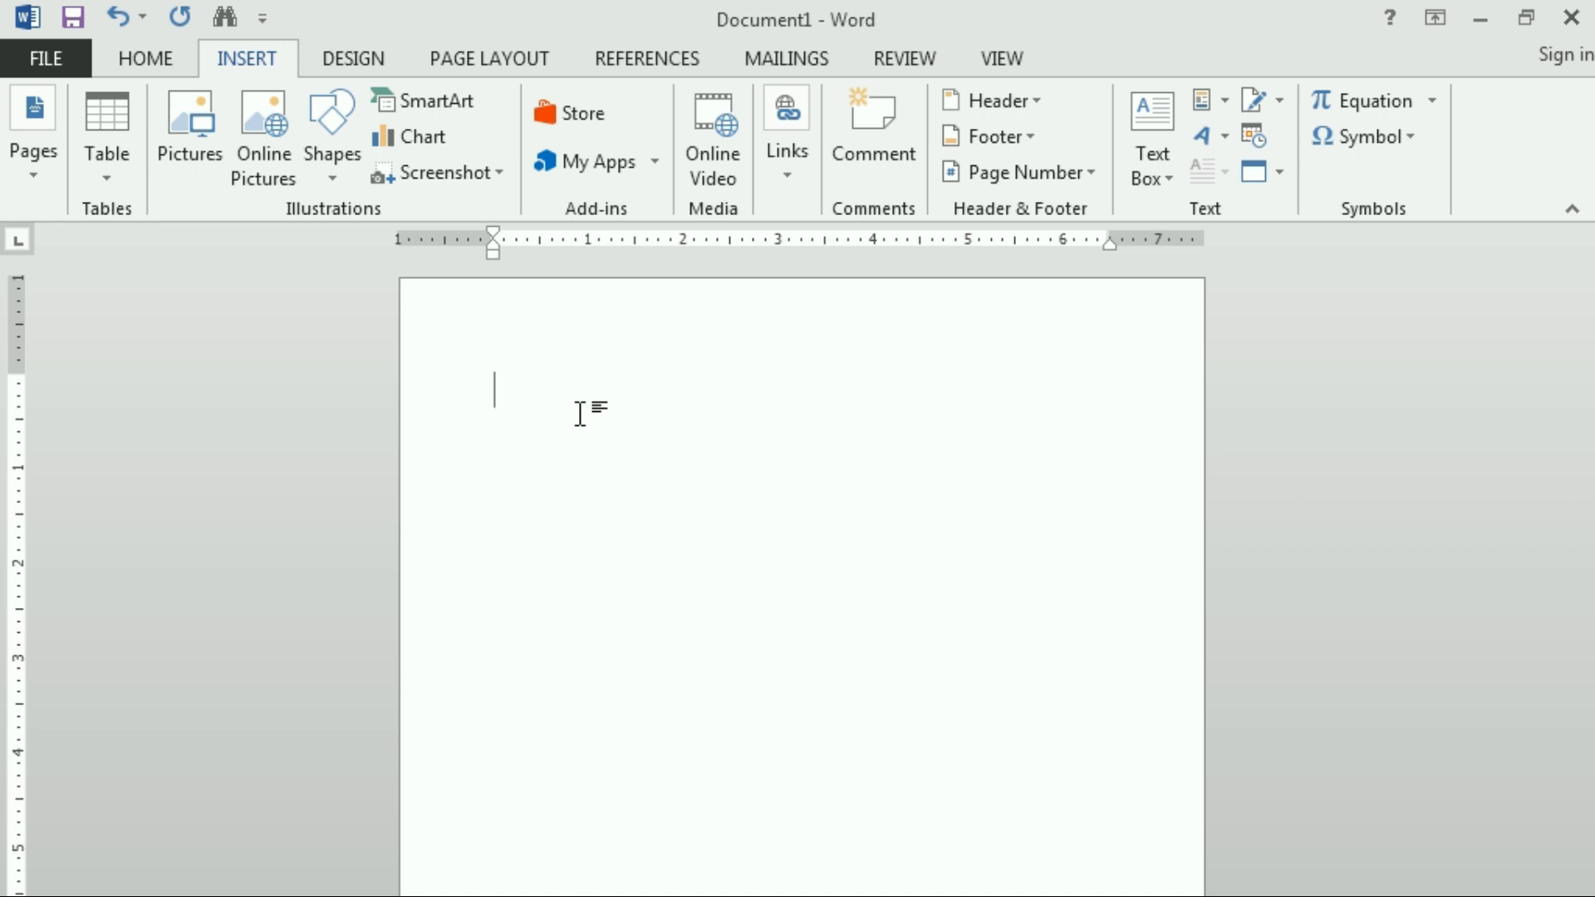
pyautogui.write('=rand(2)')
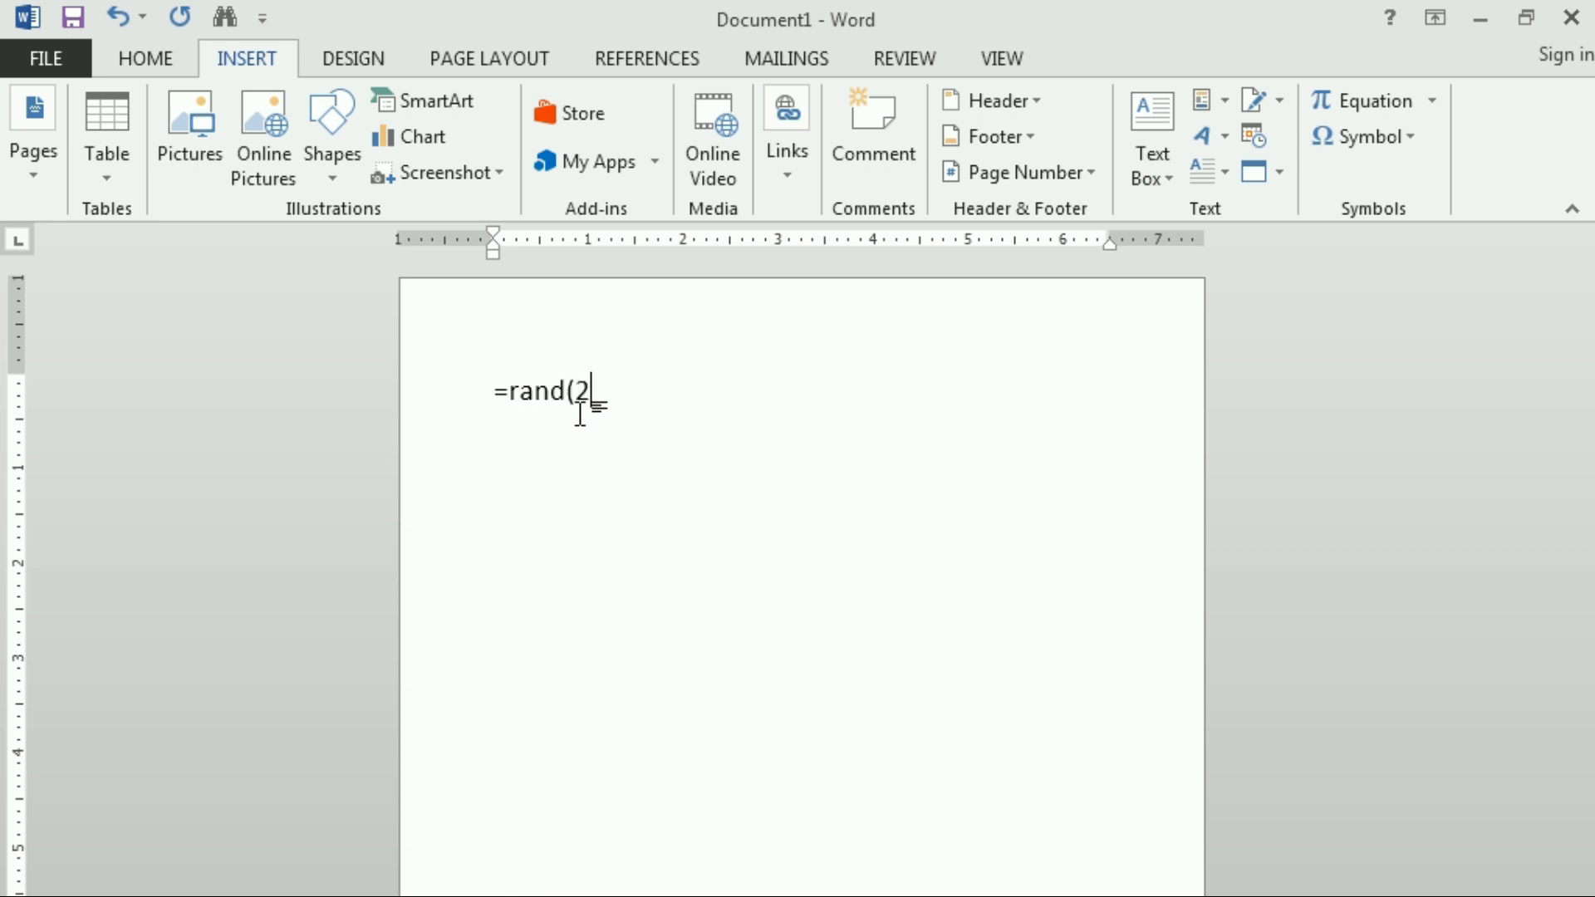
pyautogui.press('Return')
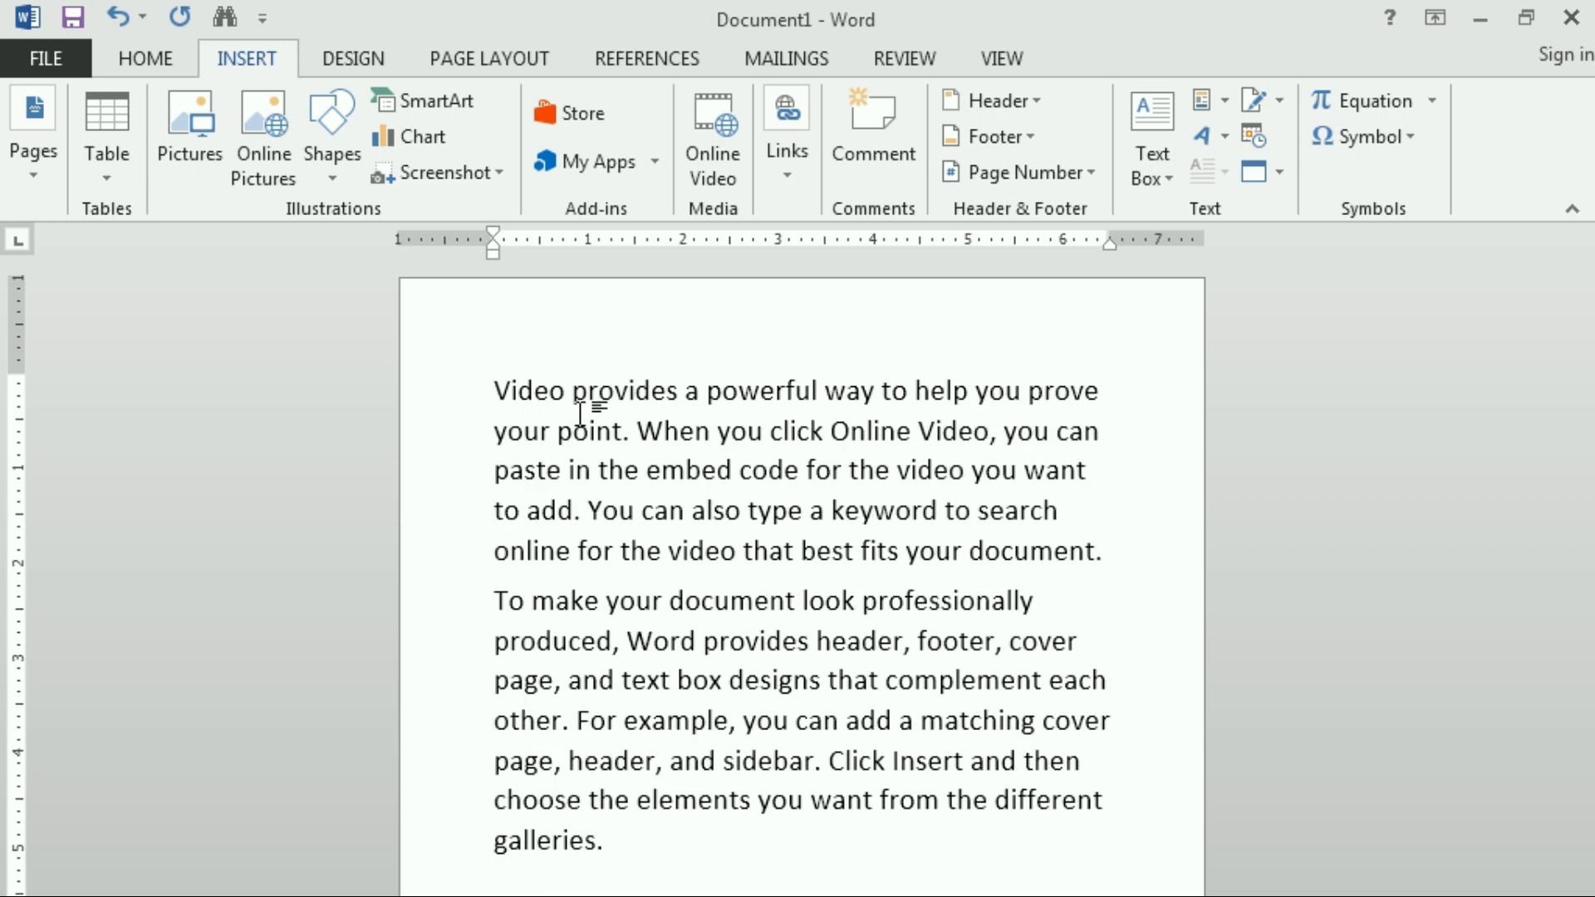
# Add empty lines between the two sample paragraphs and insert a blank page at that point
pyautogui.click(495, 610)
pyautogui.press('Return')
pyautogui.press('Return')
pyautogui.press('Up')
pyautogui.press('Up')
pyautogui.press('Return')
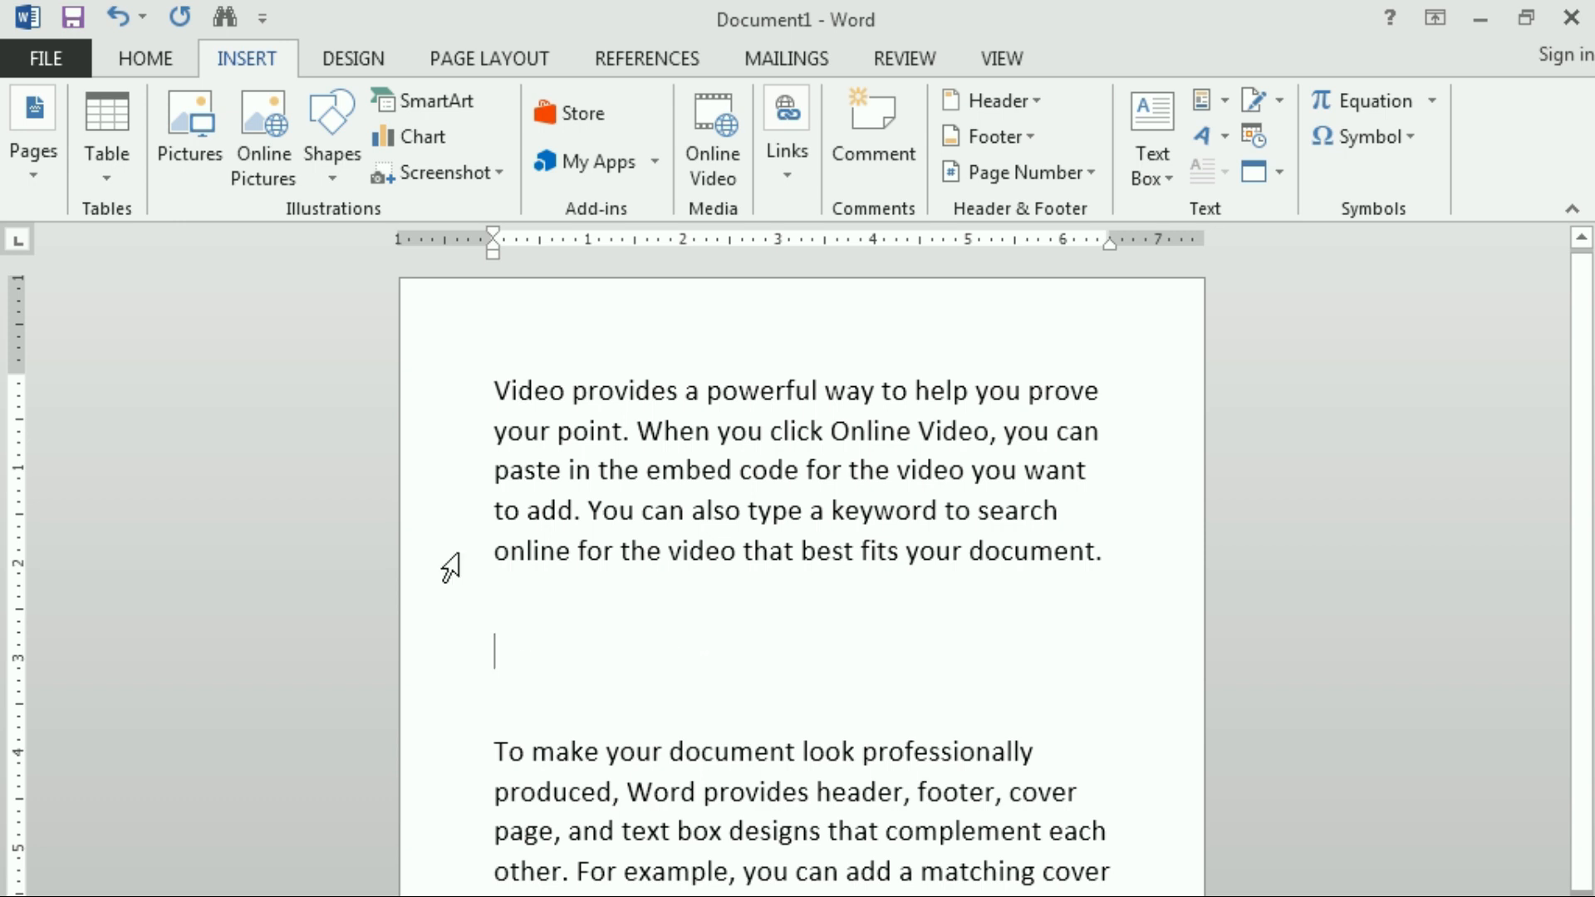
pyautogui.click(35, 161)
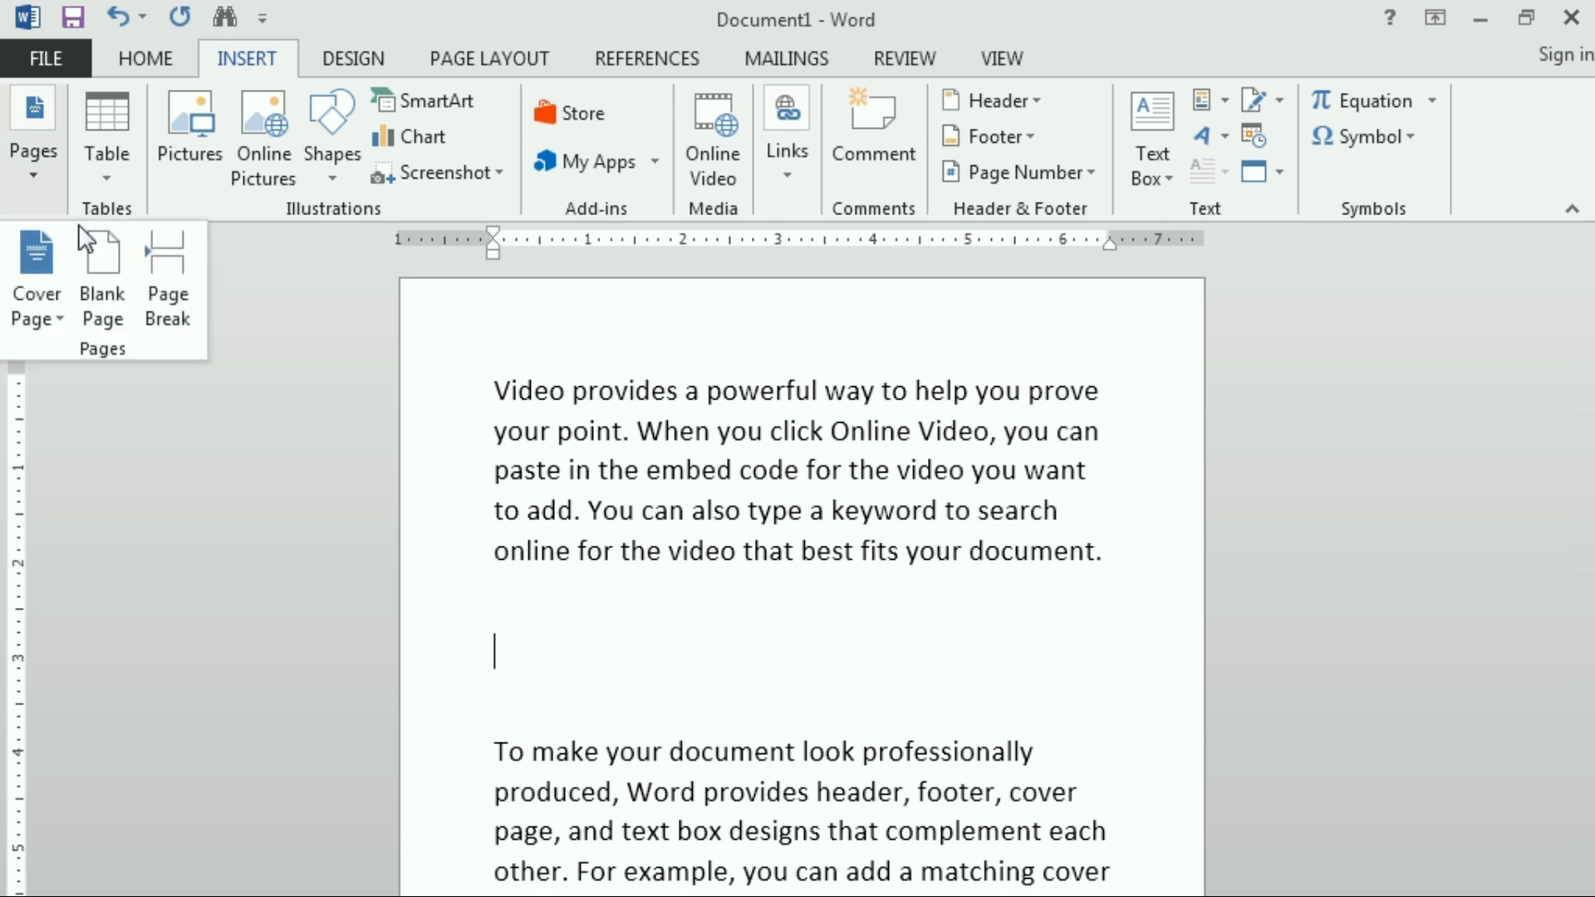
pyautogui.click(101, 273)
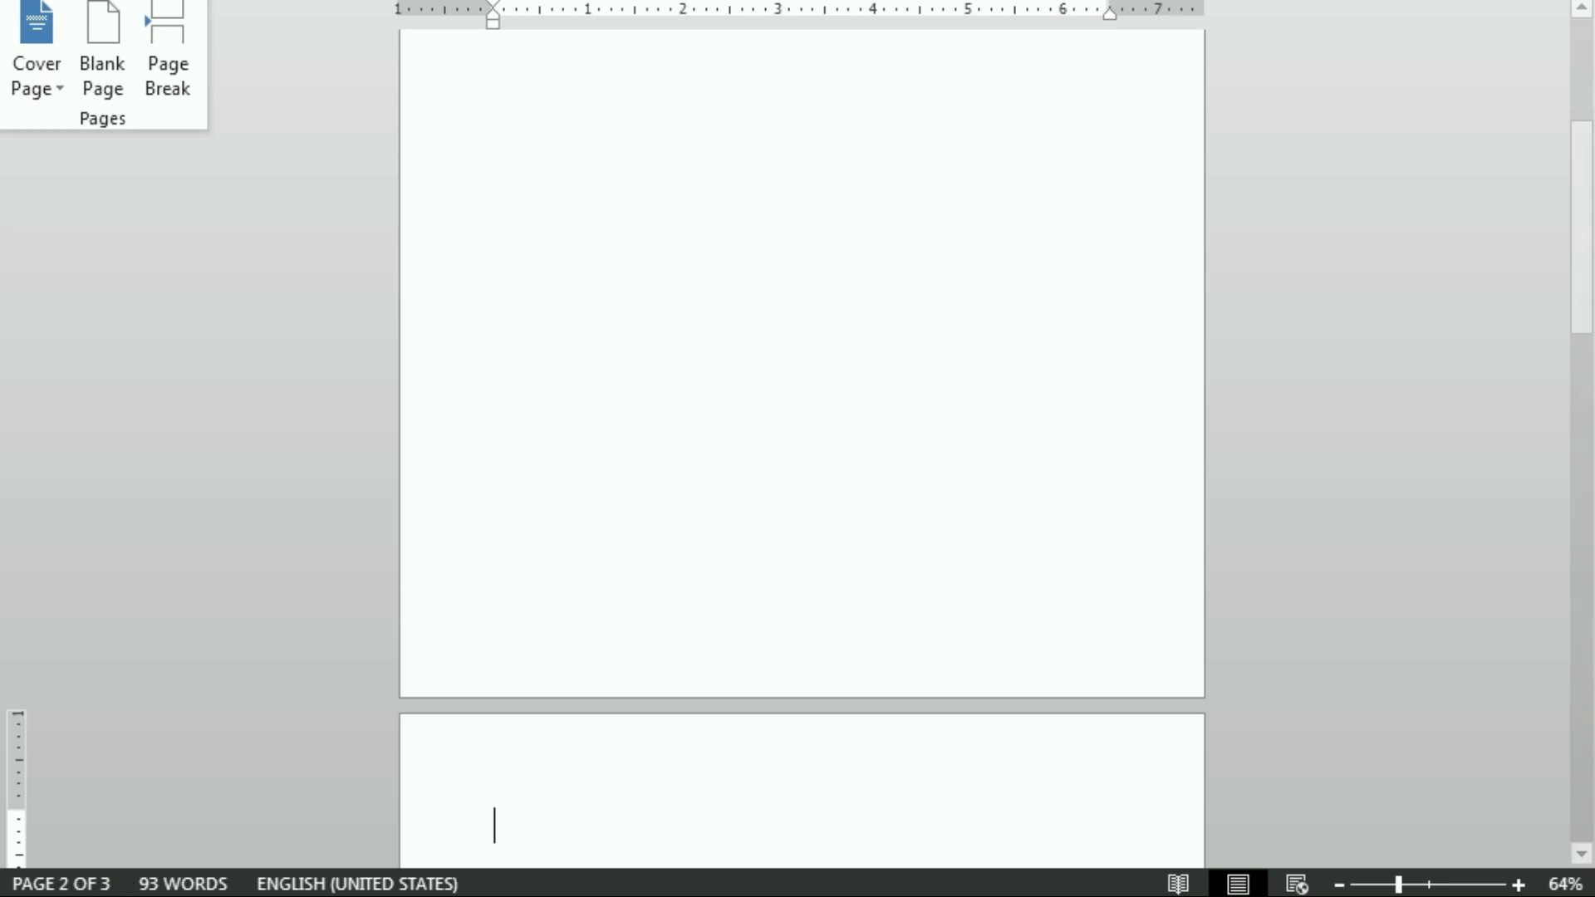
# Look through the document's pages to examine how the blank page separates the two paragraphs
pyautogui.scroll(5, 908, 324)
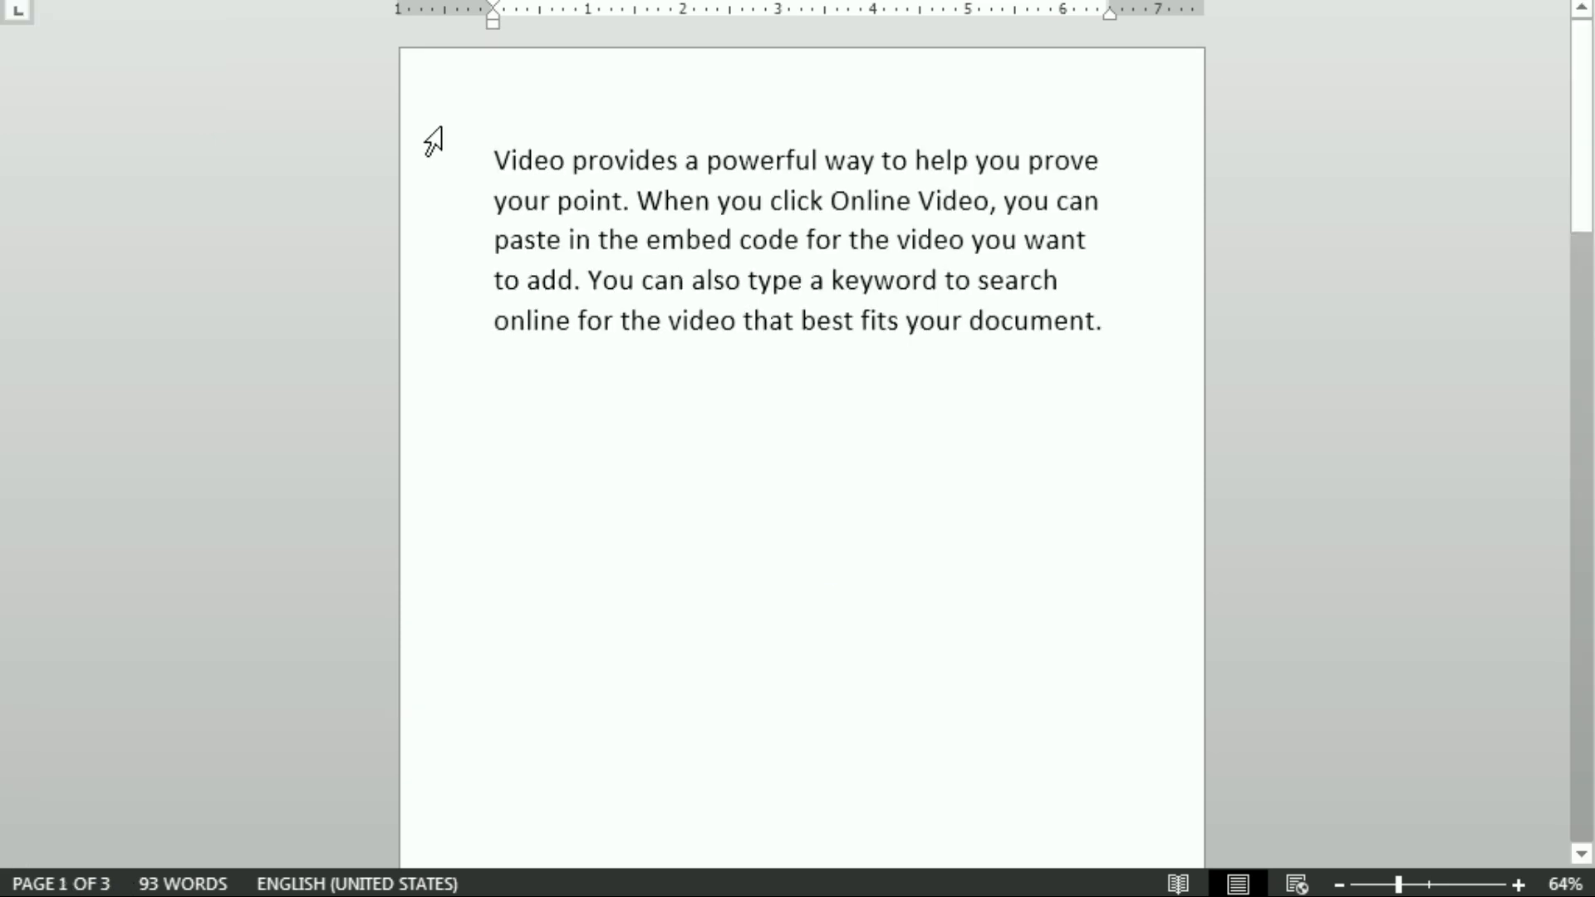
pyautogui.click(574, 345)
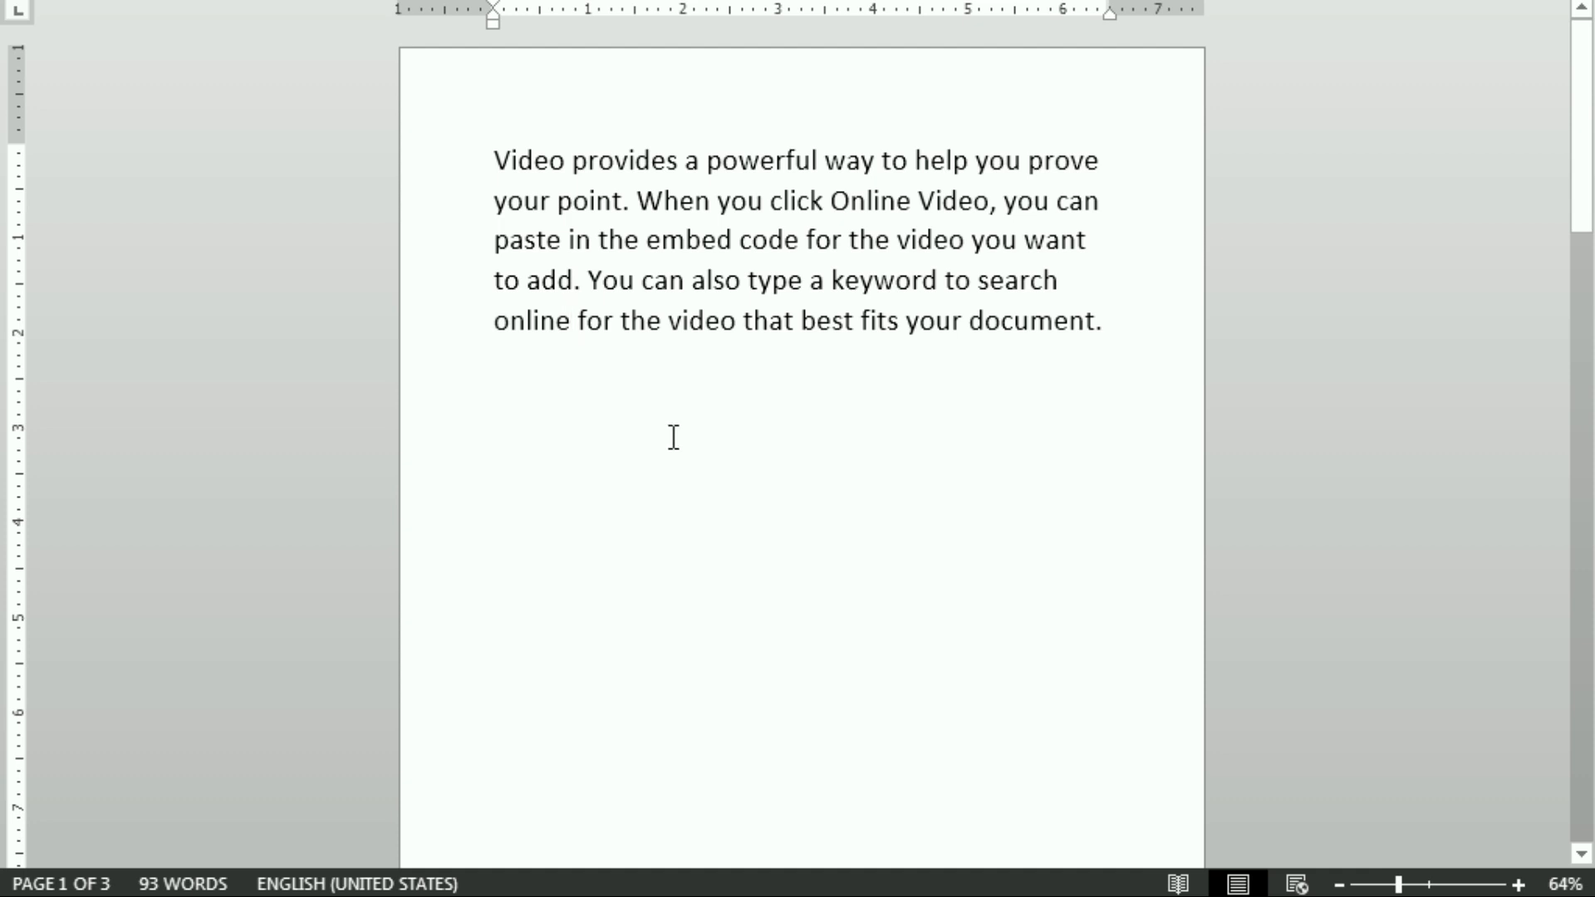
pyautogui.scroll(-4, 673, 438)
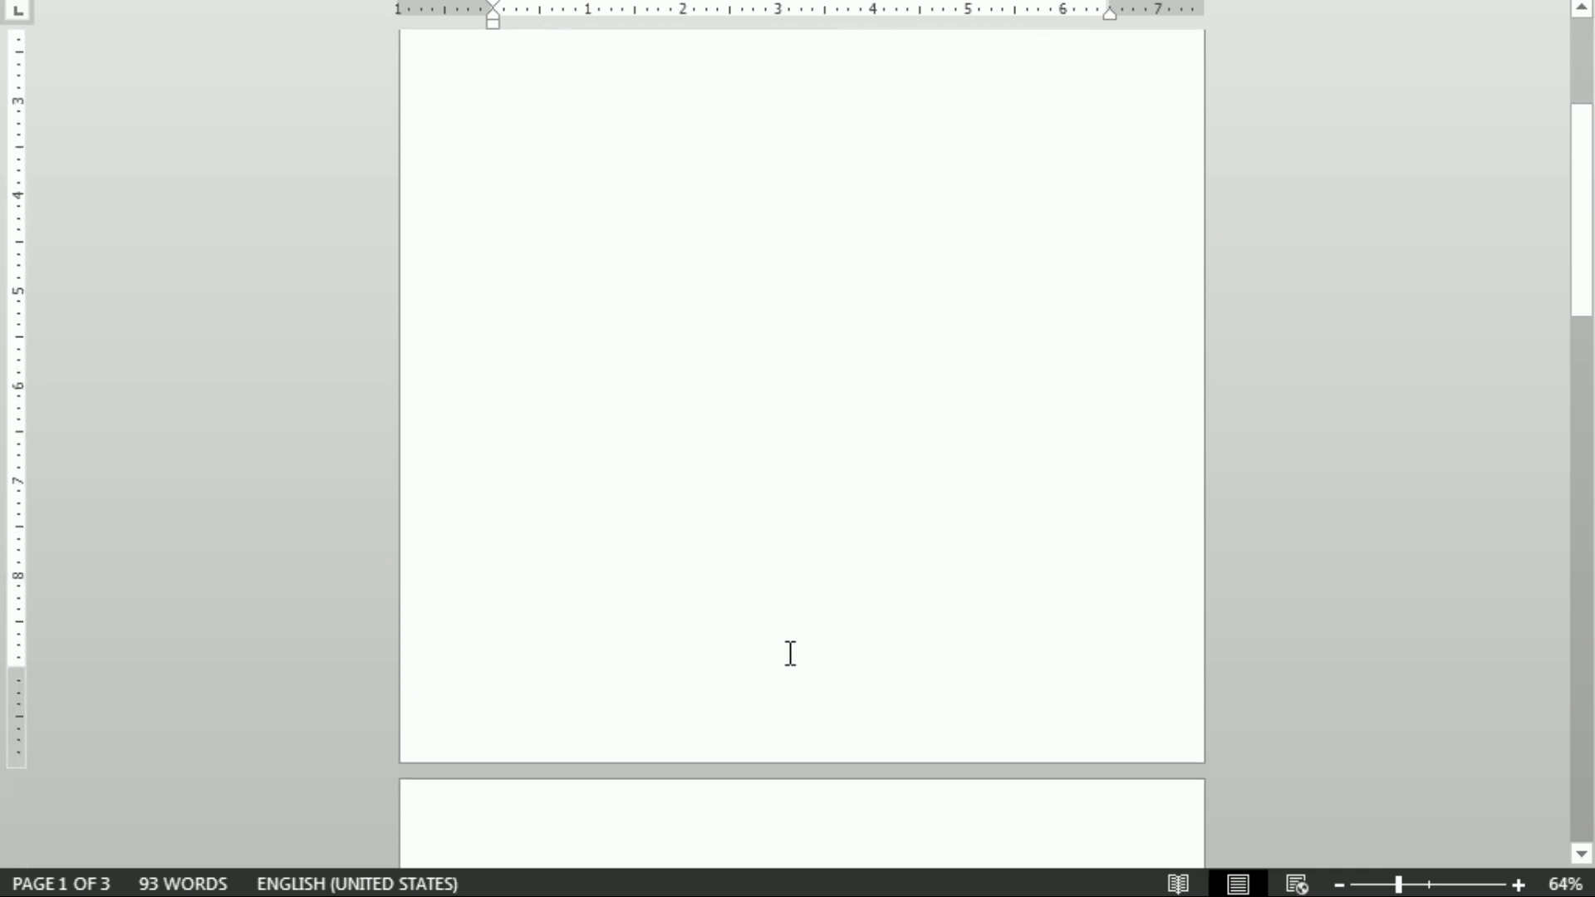
pyautogui.scroll(-5, 790, 653)
pyautogui.scroll(-5, 726, 580)
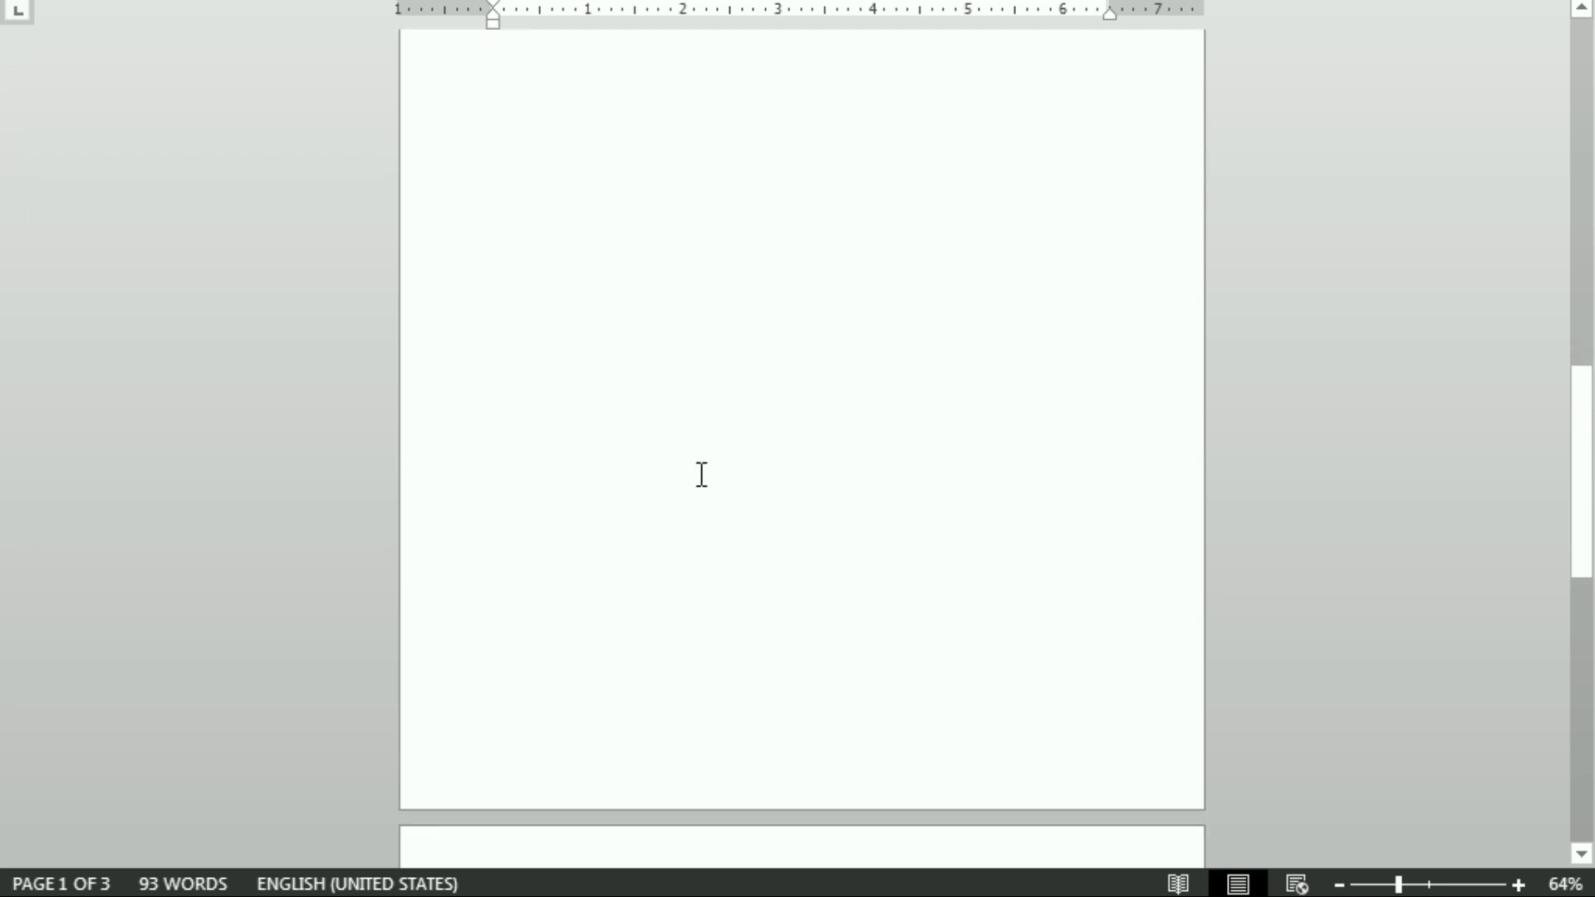
pyautogui.scroll(-1, 701, 472)
pyautogui.scroll(-5, 703, 465)
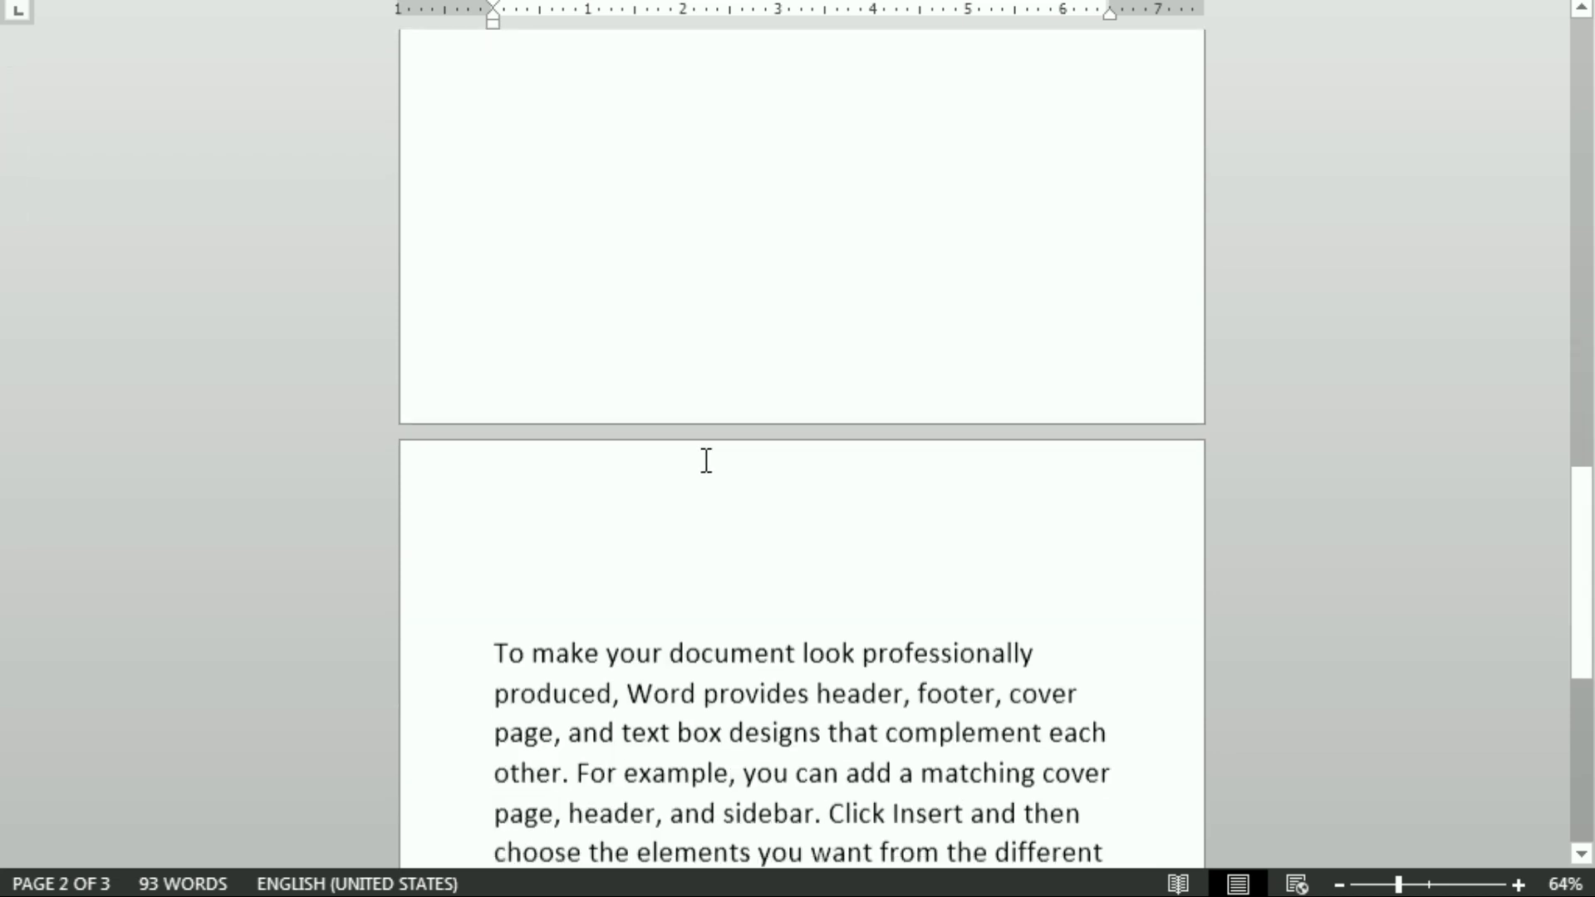
pyautogui.click(736, 770)
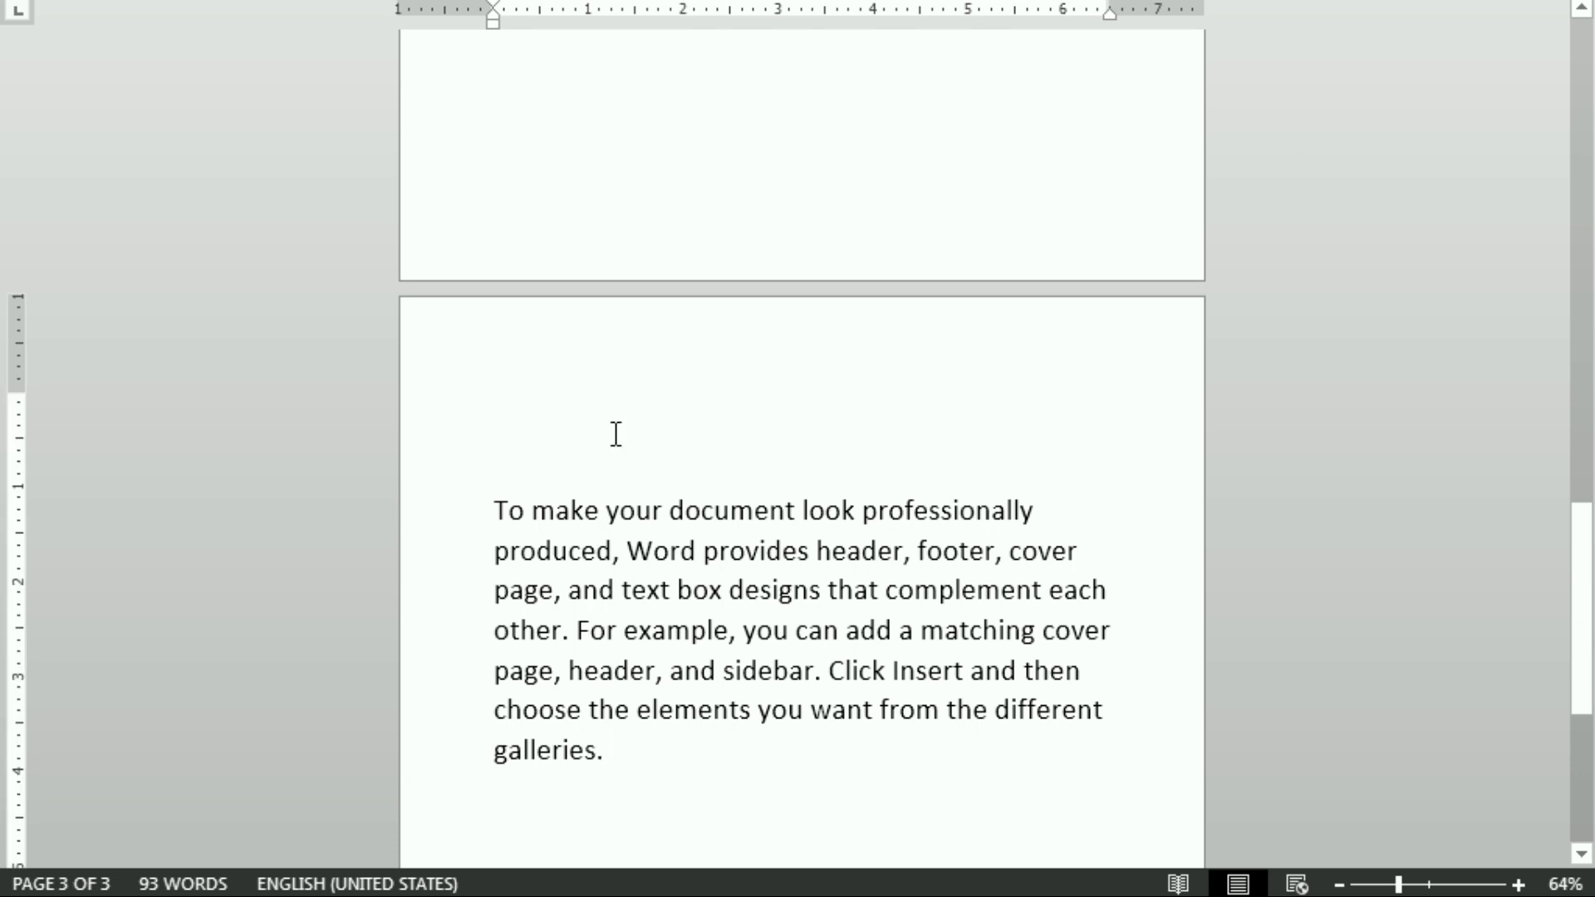
pyautogui.scroll(3, 677, 339)
pyautogui.scroll(1, 677, 339)
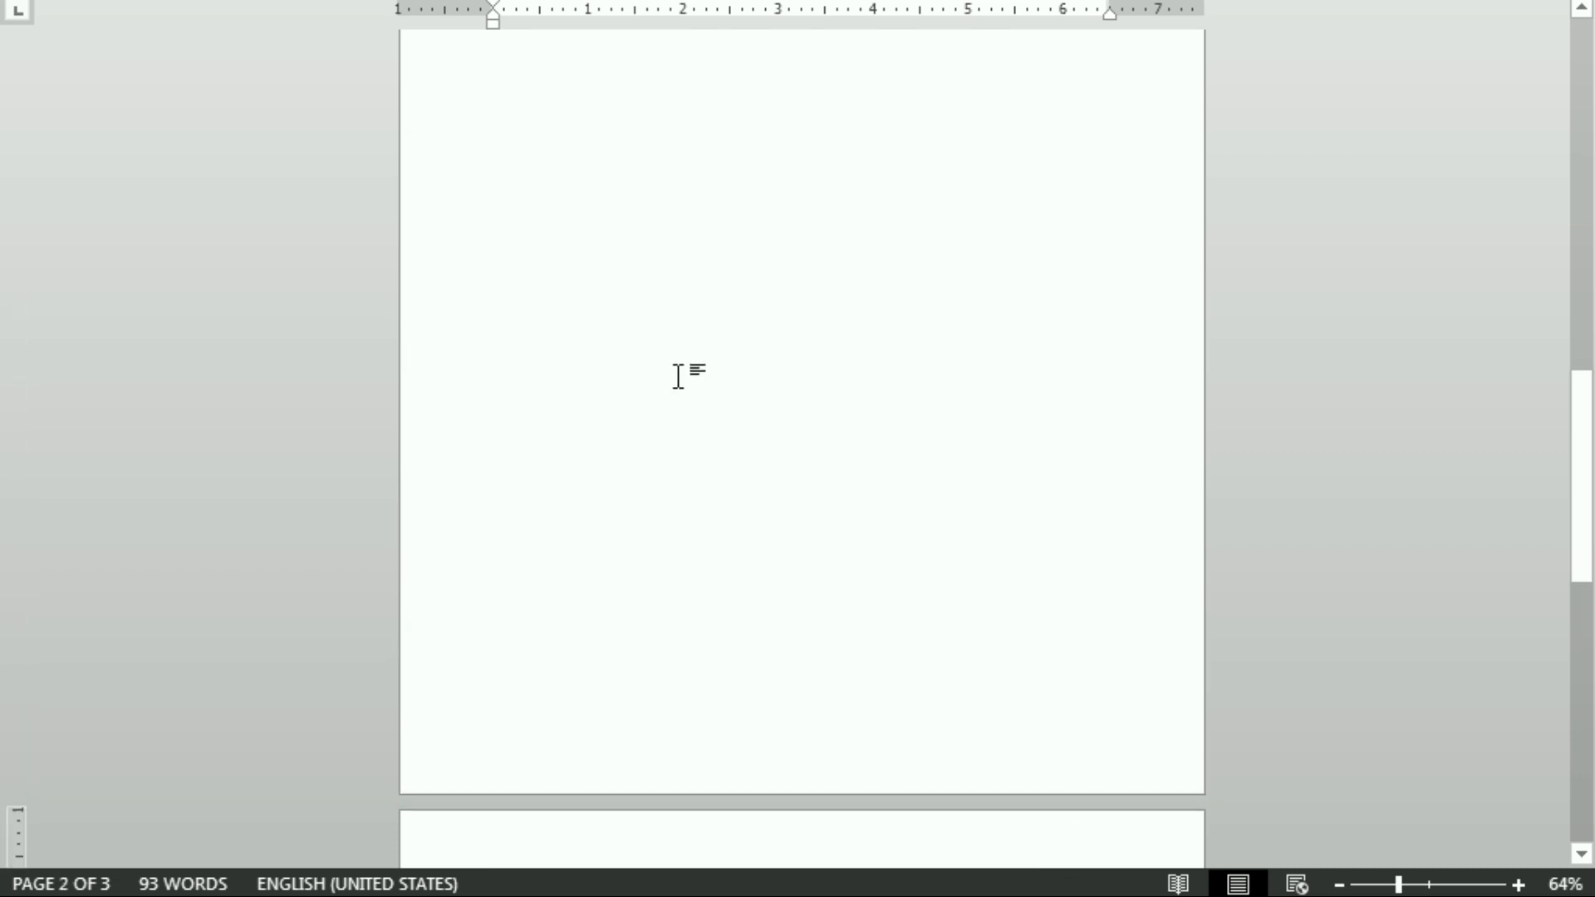
# Delete the empty lines and the page break directly before the second paragraph to move it back one page
pyautogui.scroll(-4, 676, 373)
pyautogui.click(494, 604)
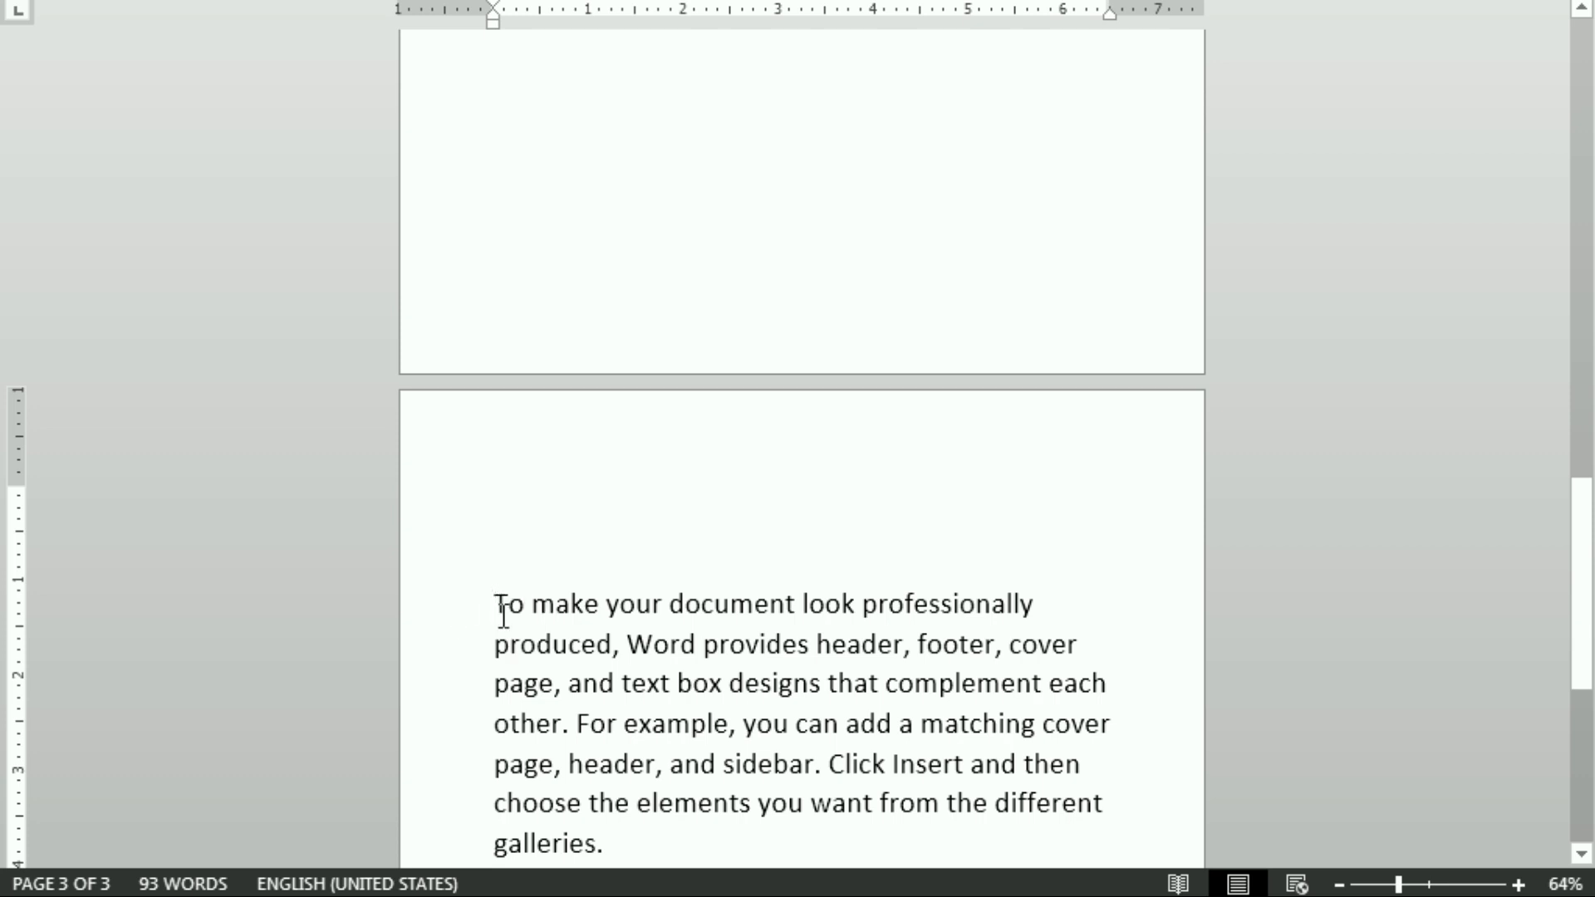
pyautogui.press('BackSpace')
pyautogui.press('BackSpace')
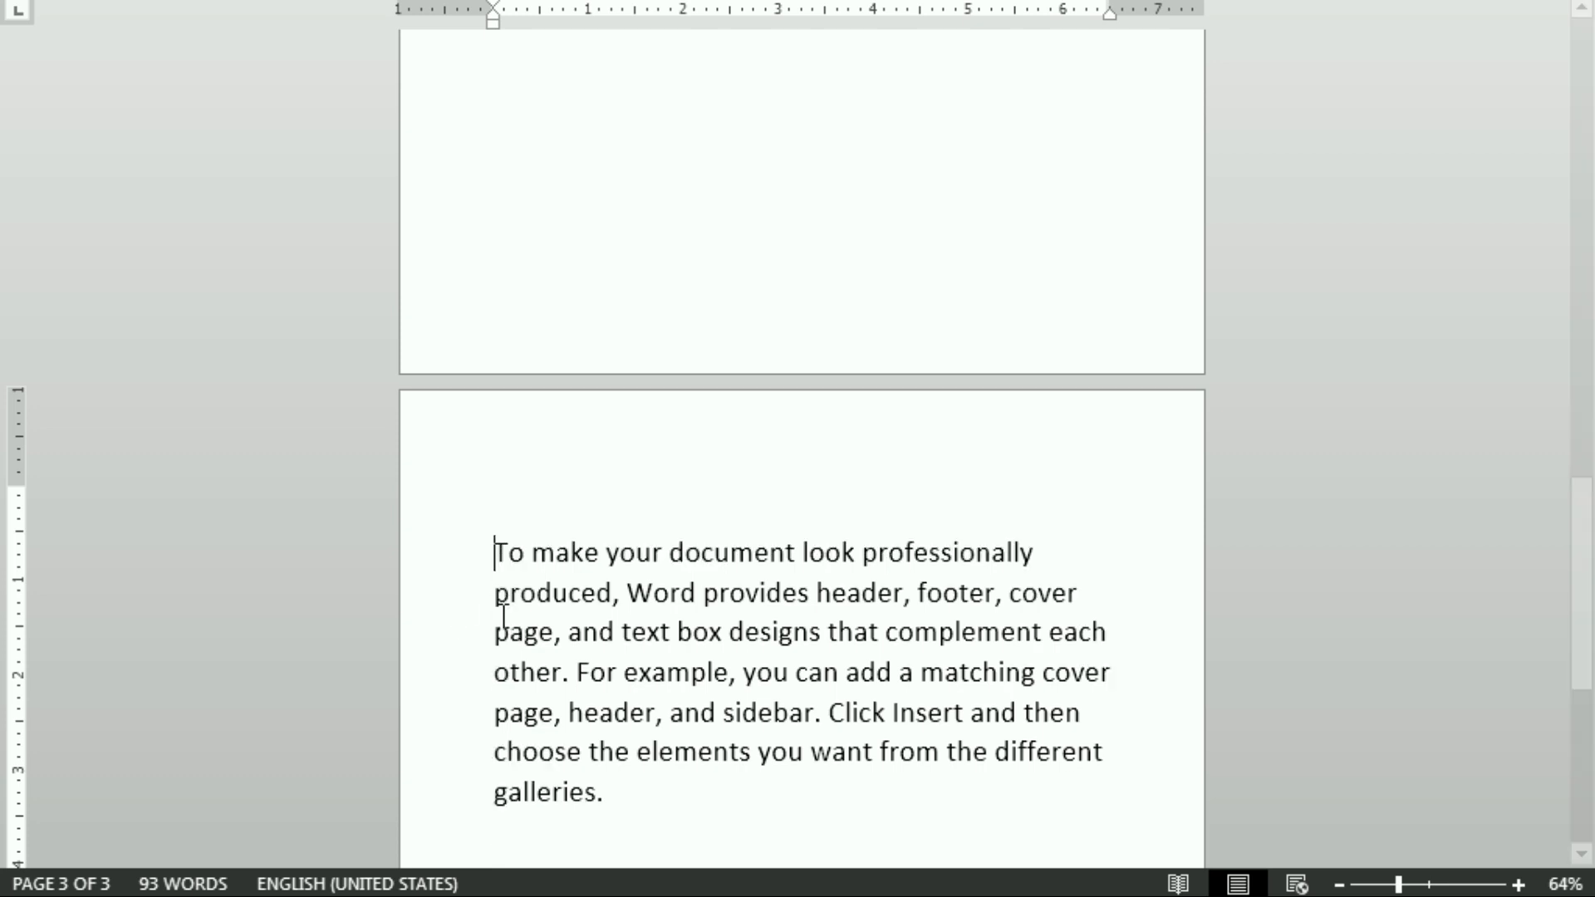
pyautogui.press('BackSpace')
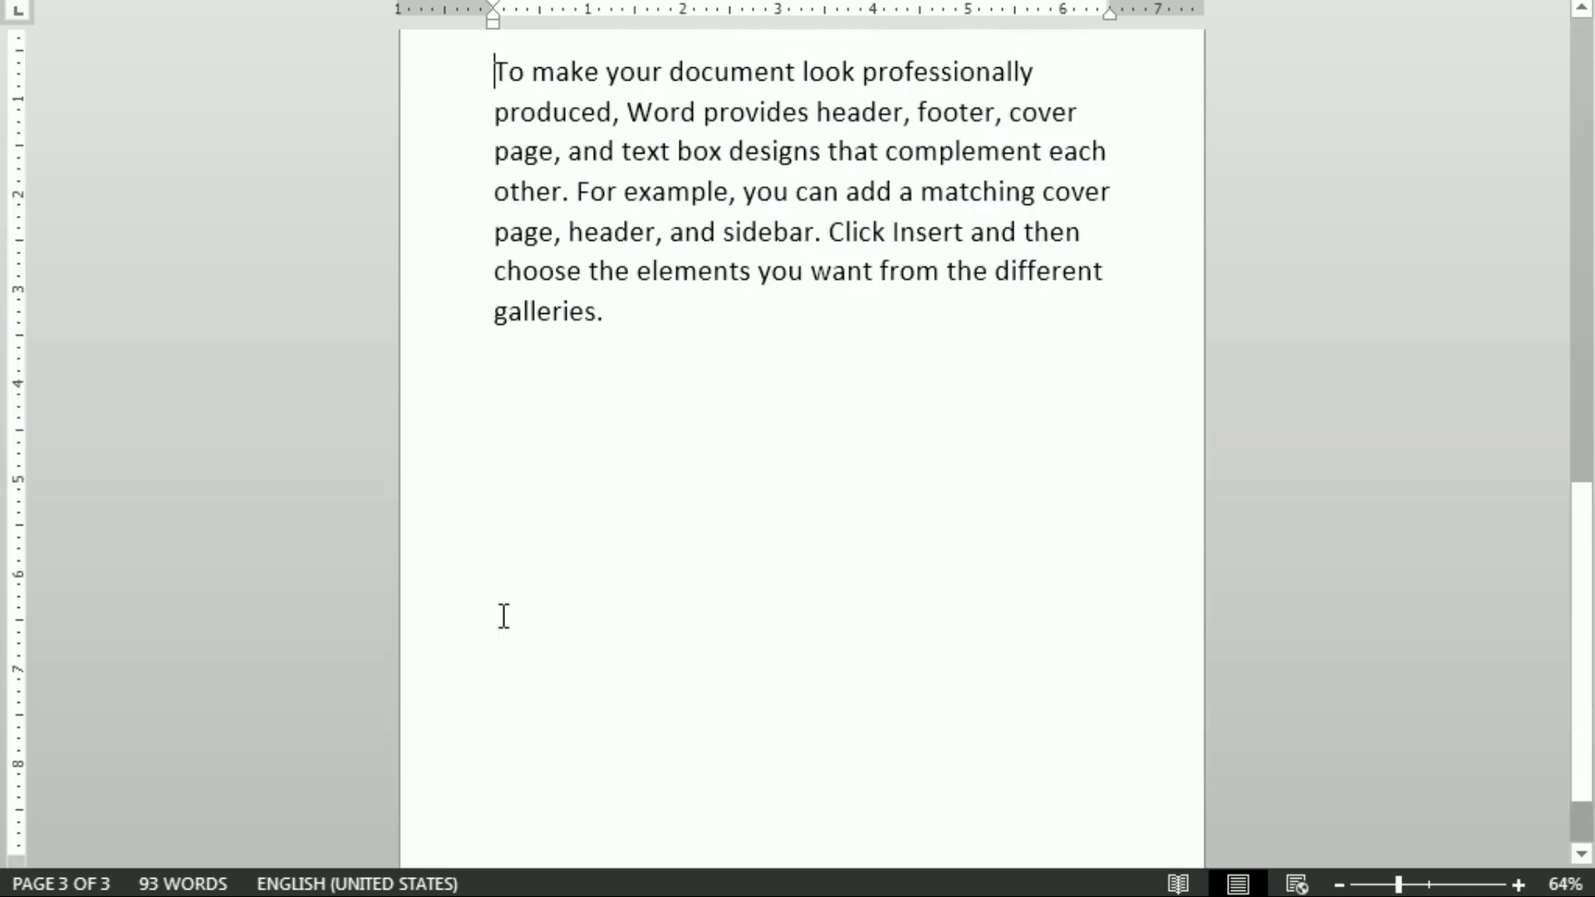
pyautogui.scroll(5, 503, 616)
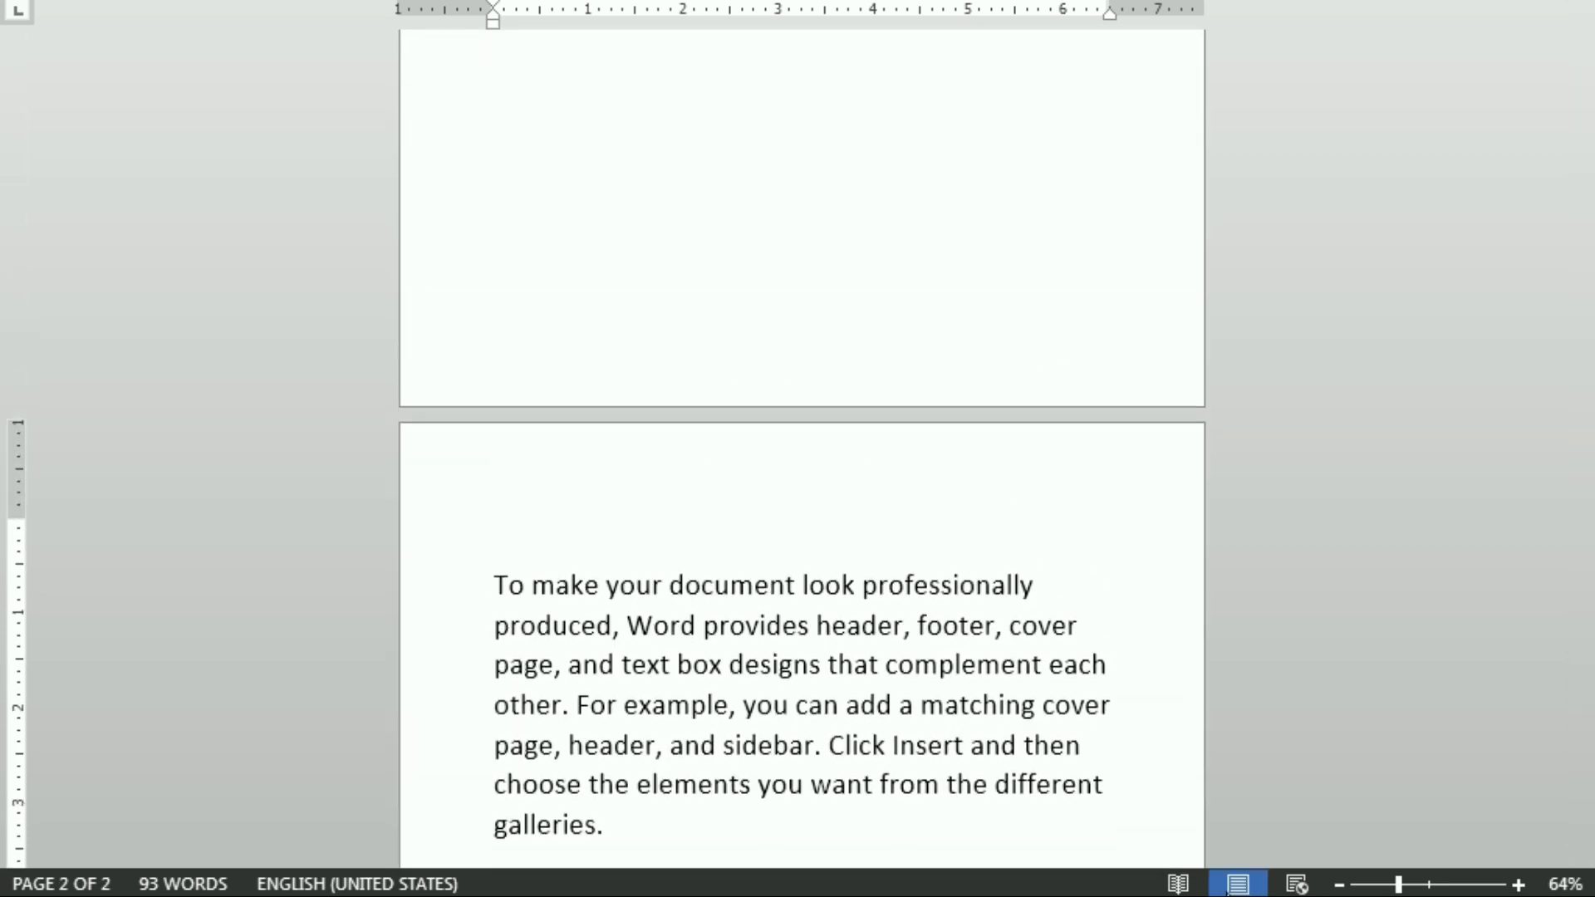
# Delete the remaining page break before the second paragraph to bring it back beneath the first paragraph
pyautogui.press('BackSpace')
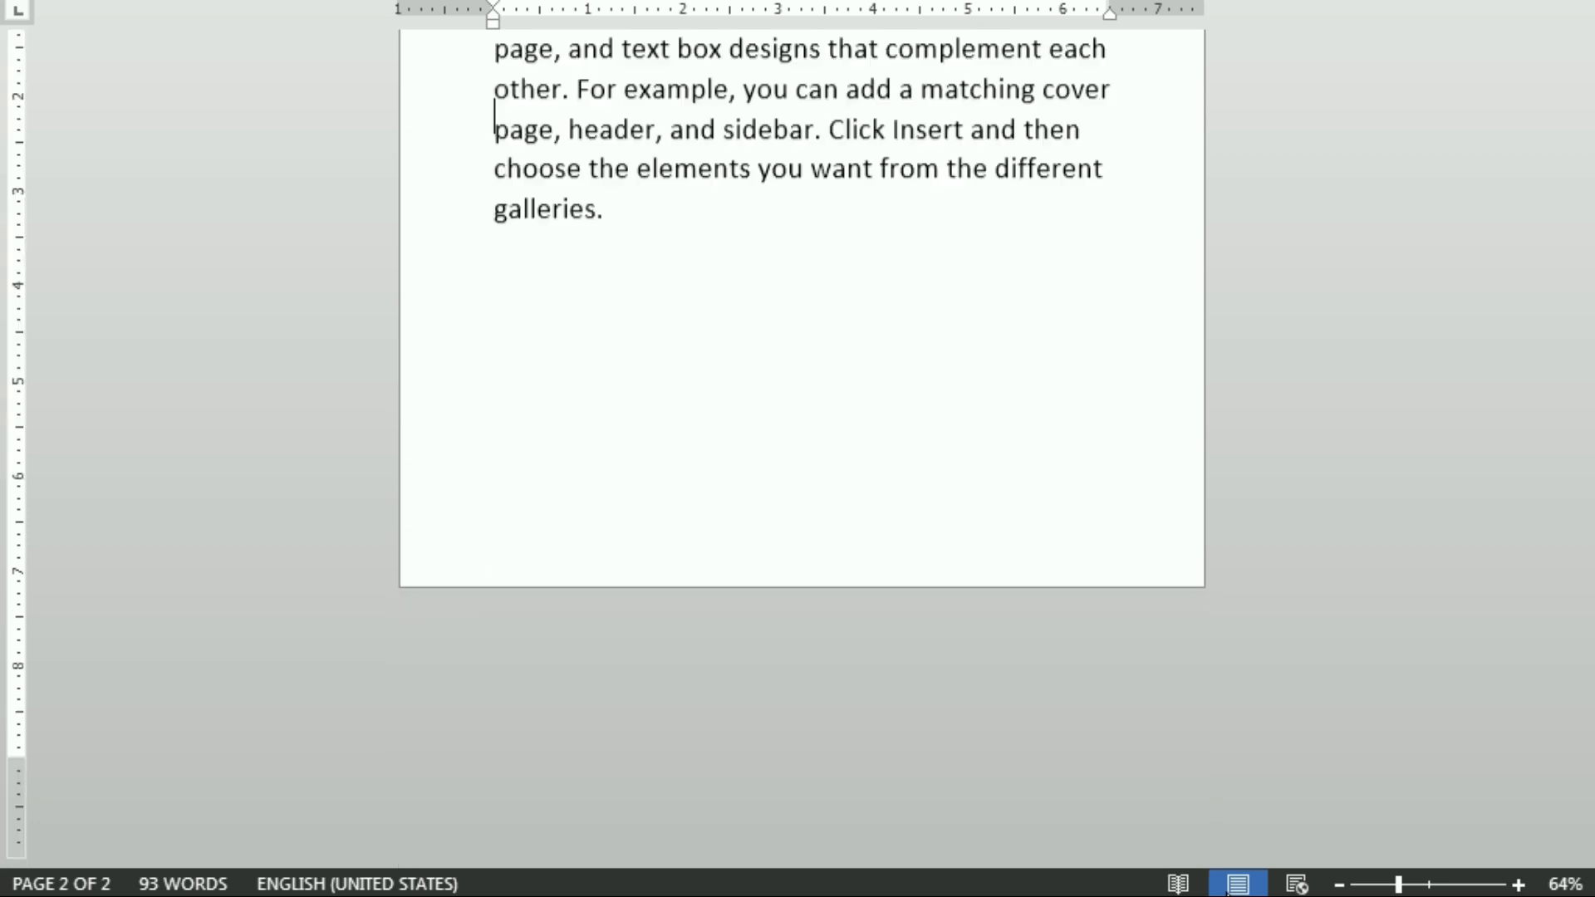
pyautogui.press('BackSpace')
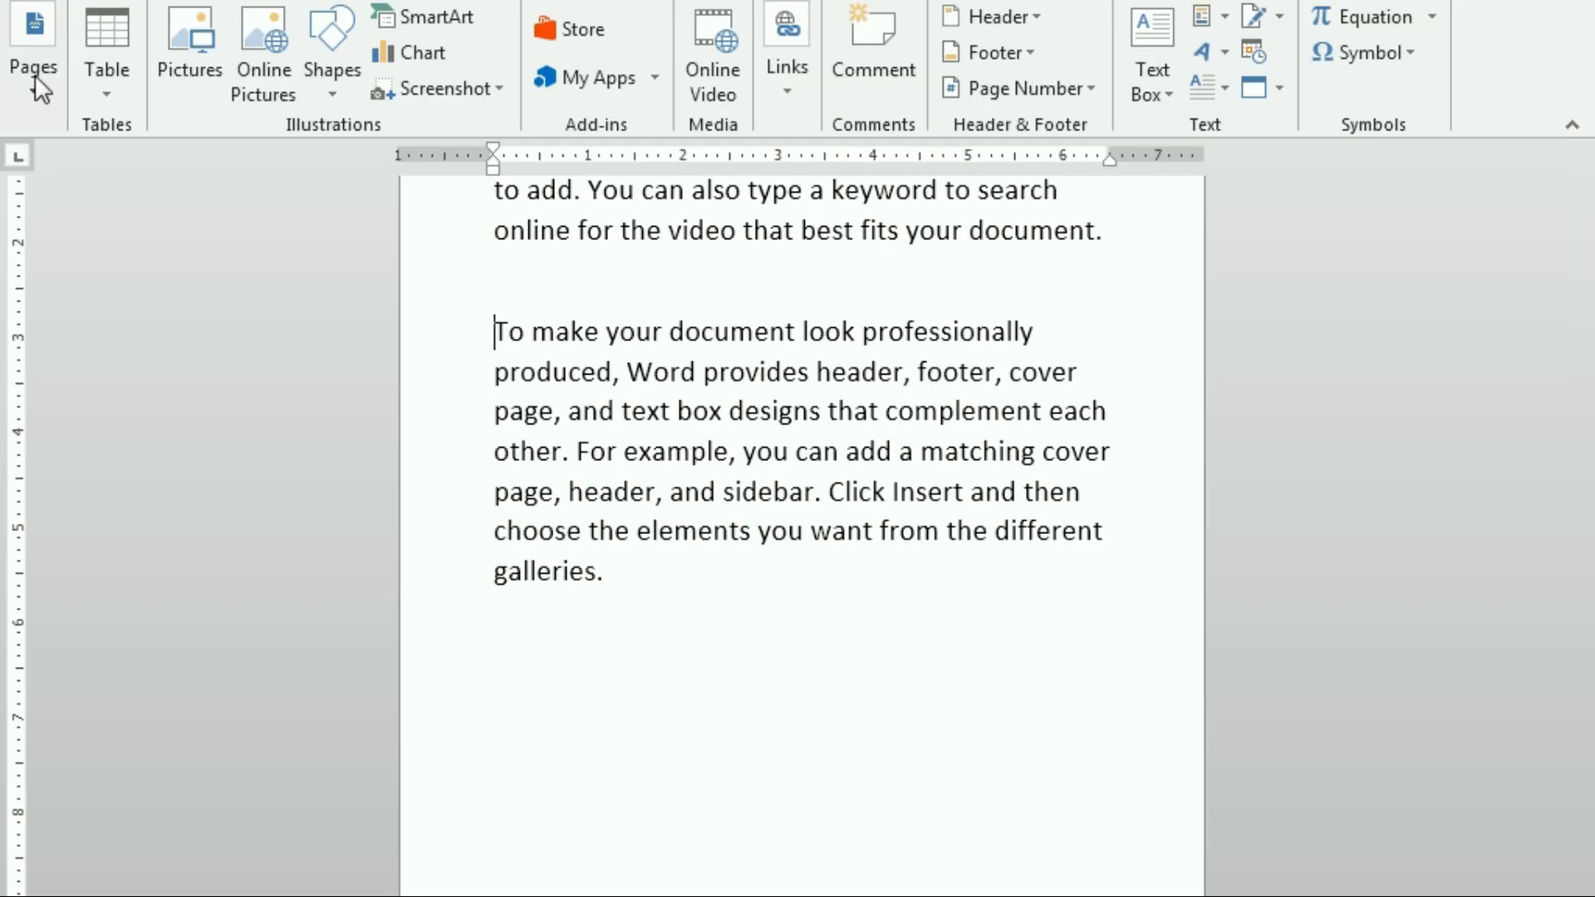
# Add two empty lines between the paragraphs, insert a page break there and check how the second paragraph is pushed to a new page
pyautogui.click(34, 74)
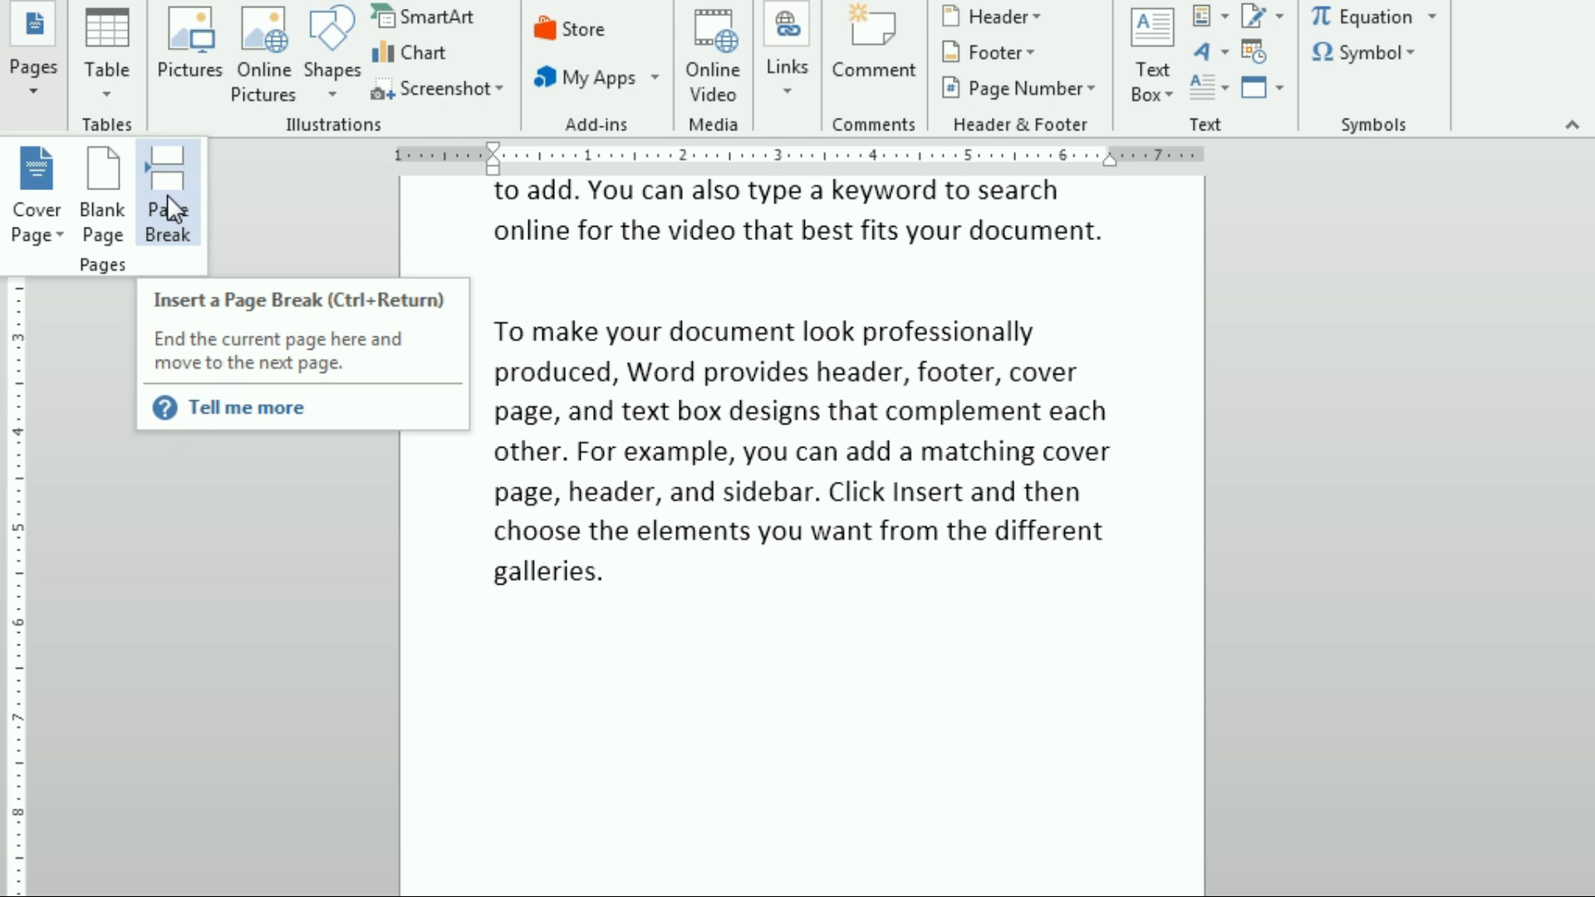
pyautogui.click(539, 283)
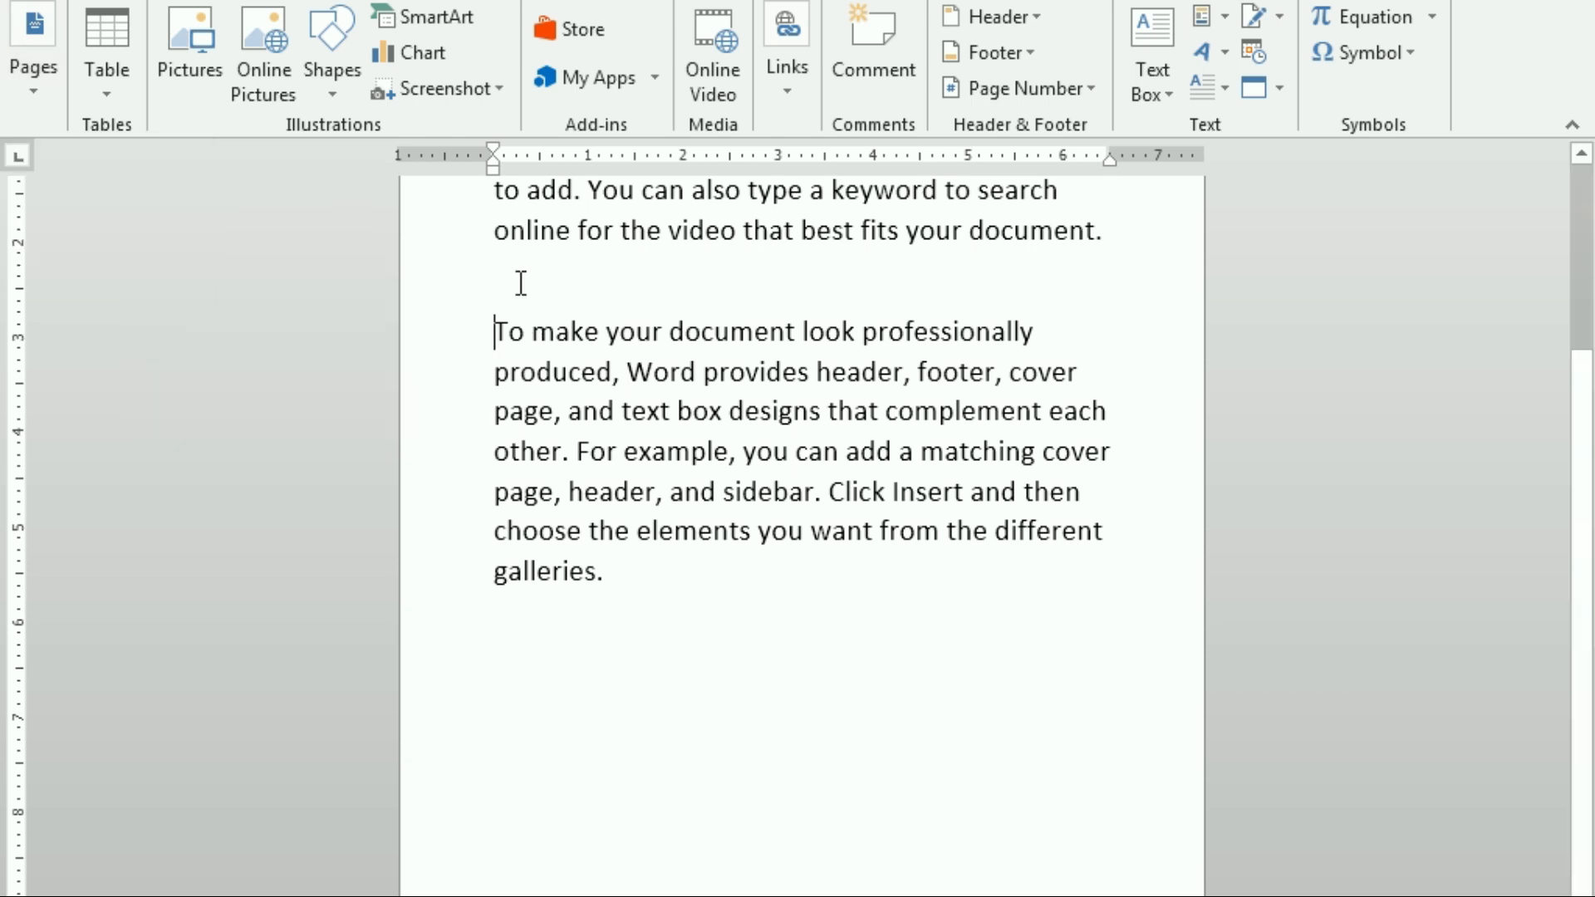
pyautogui.press('Return')
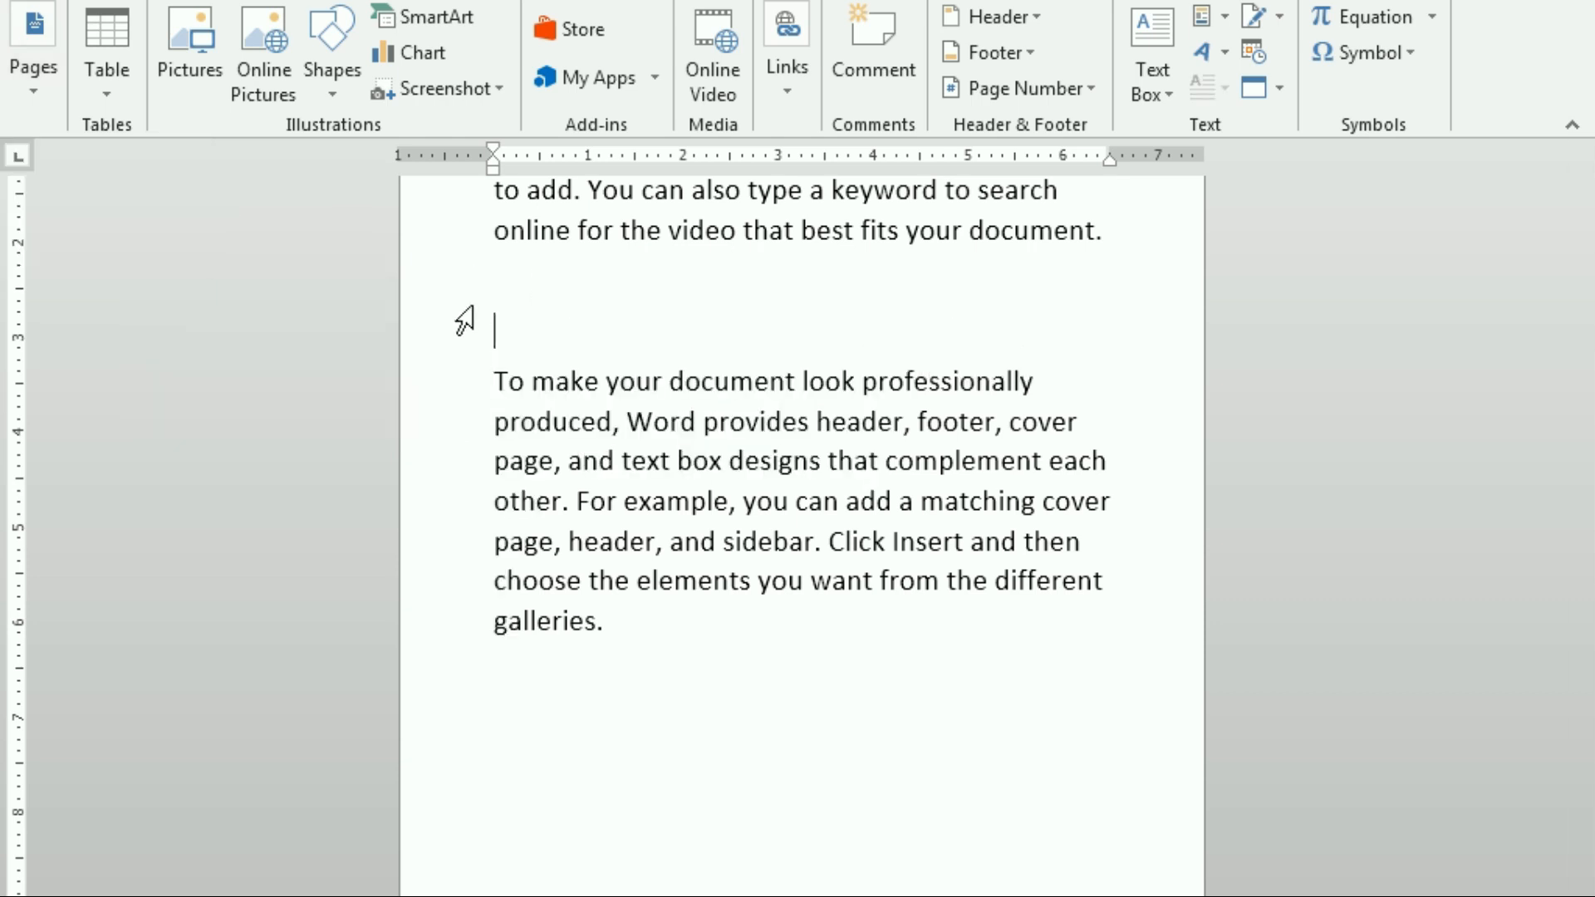
pyautogui.press('Return')
pyautogui.press('Up')
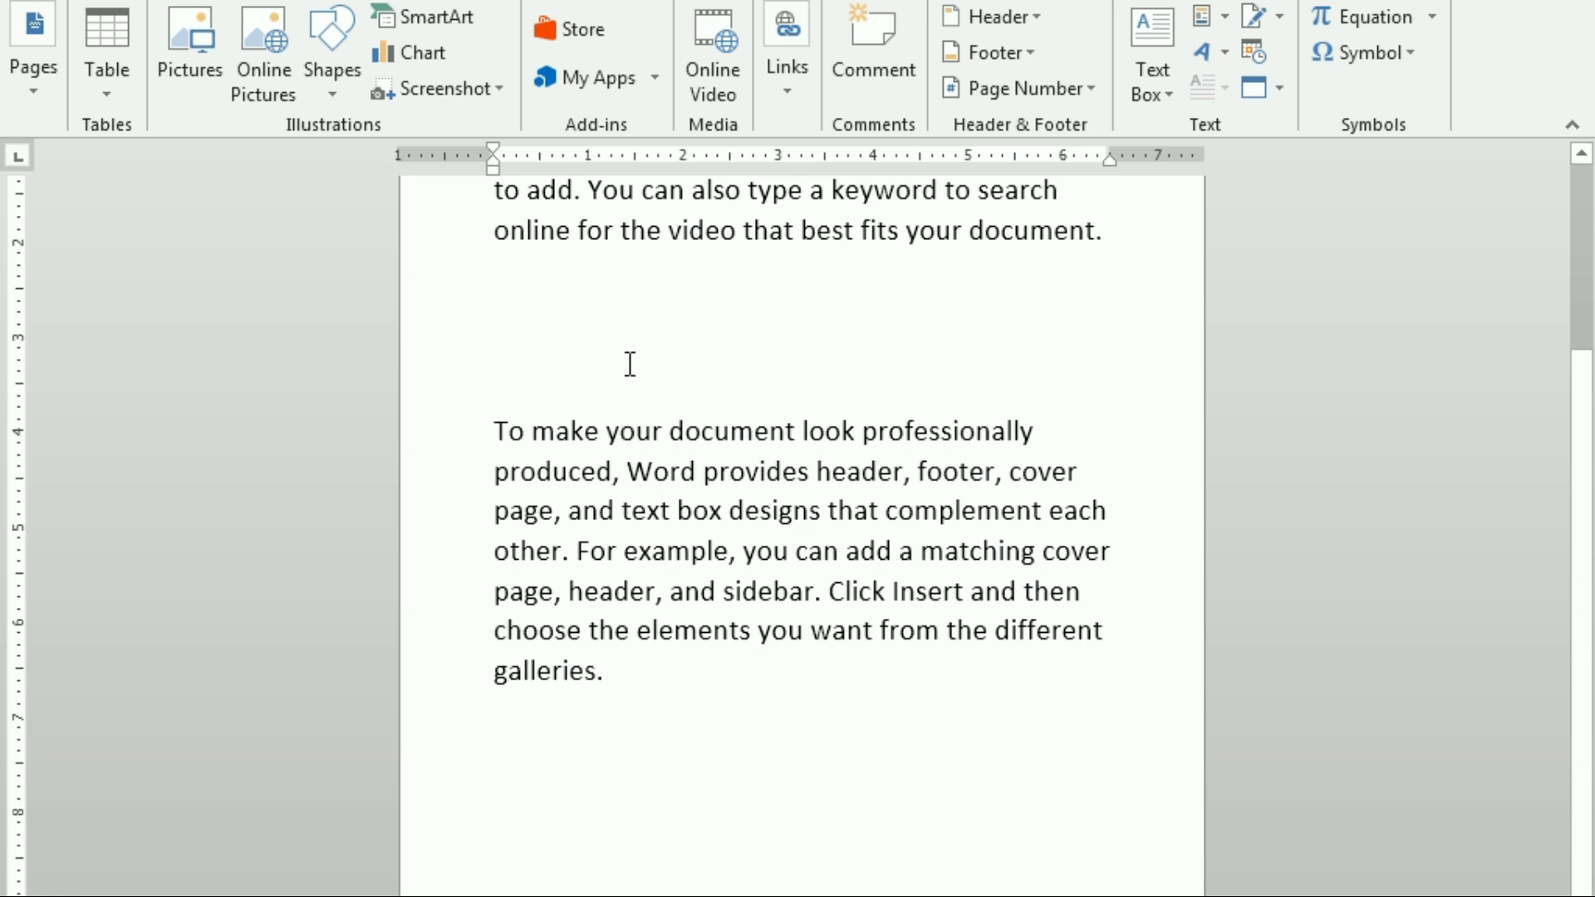
pyautogui.click(28, 87)
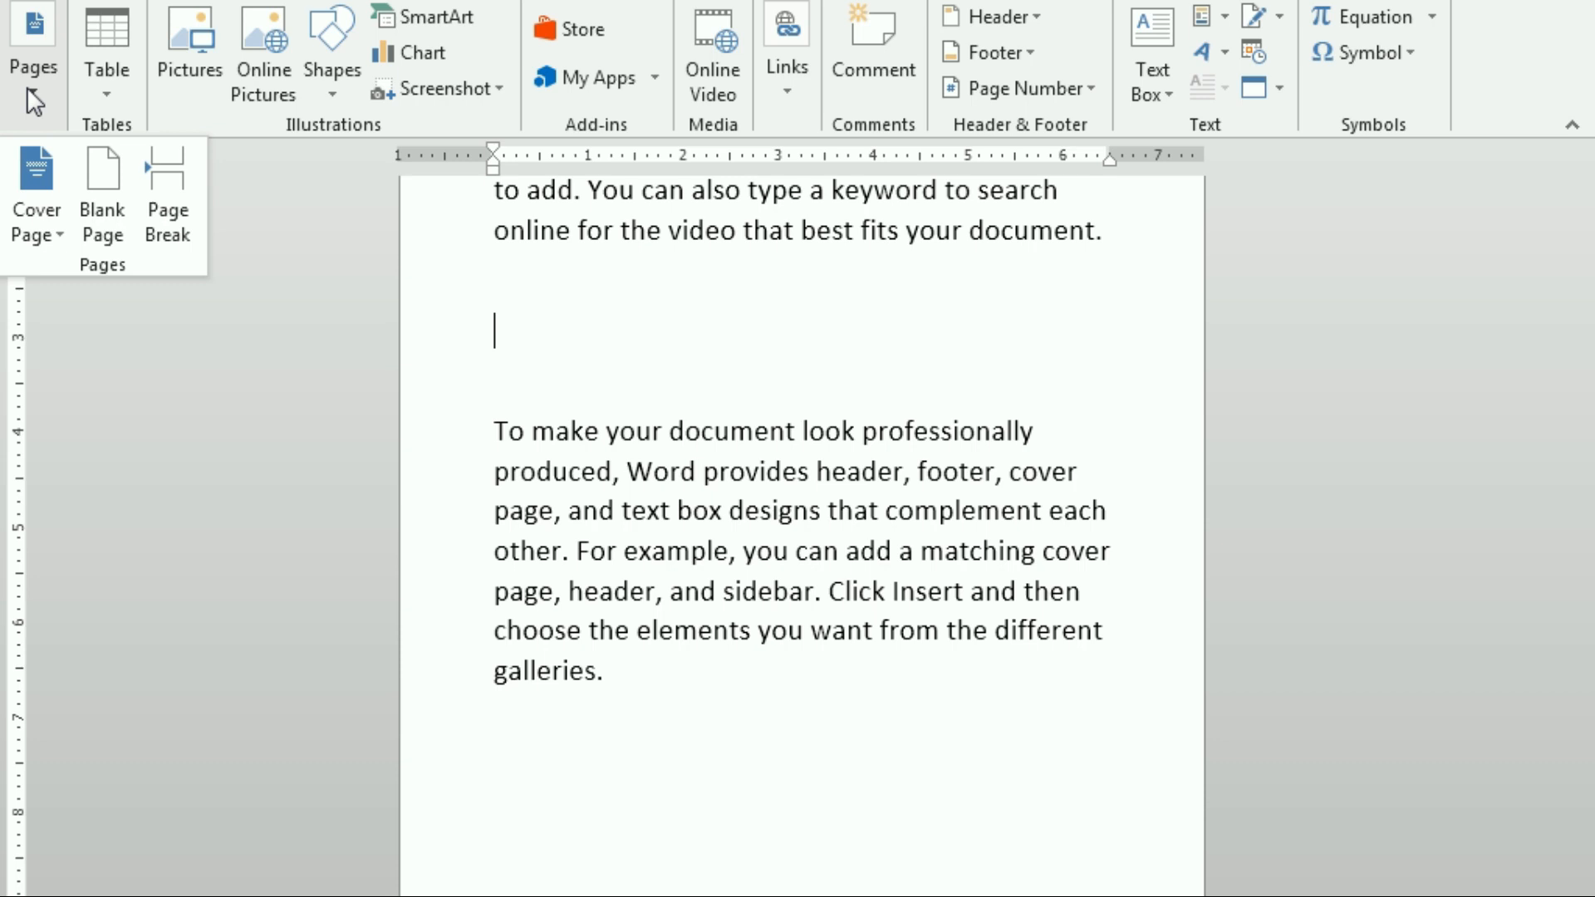
pyautogui.click(165, 229)
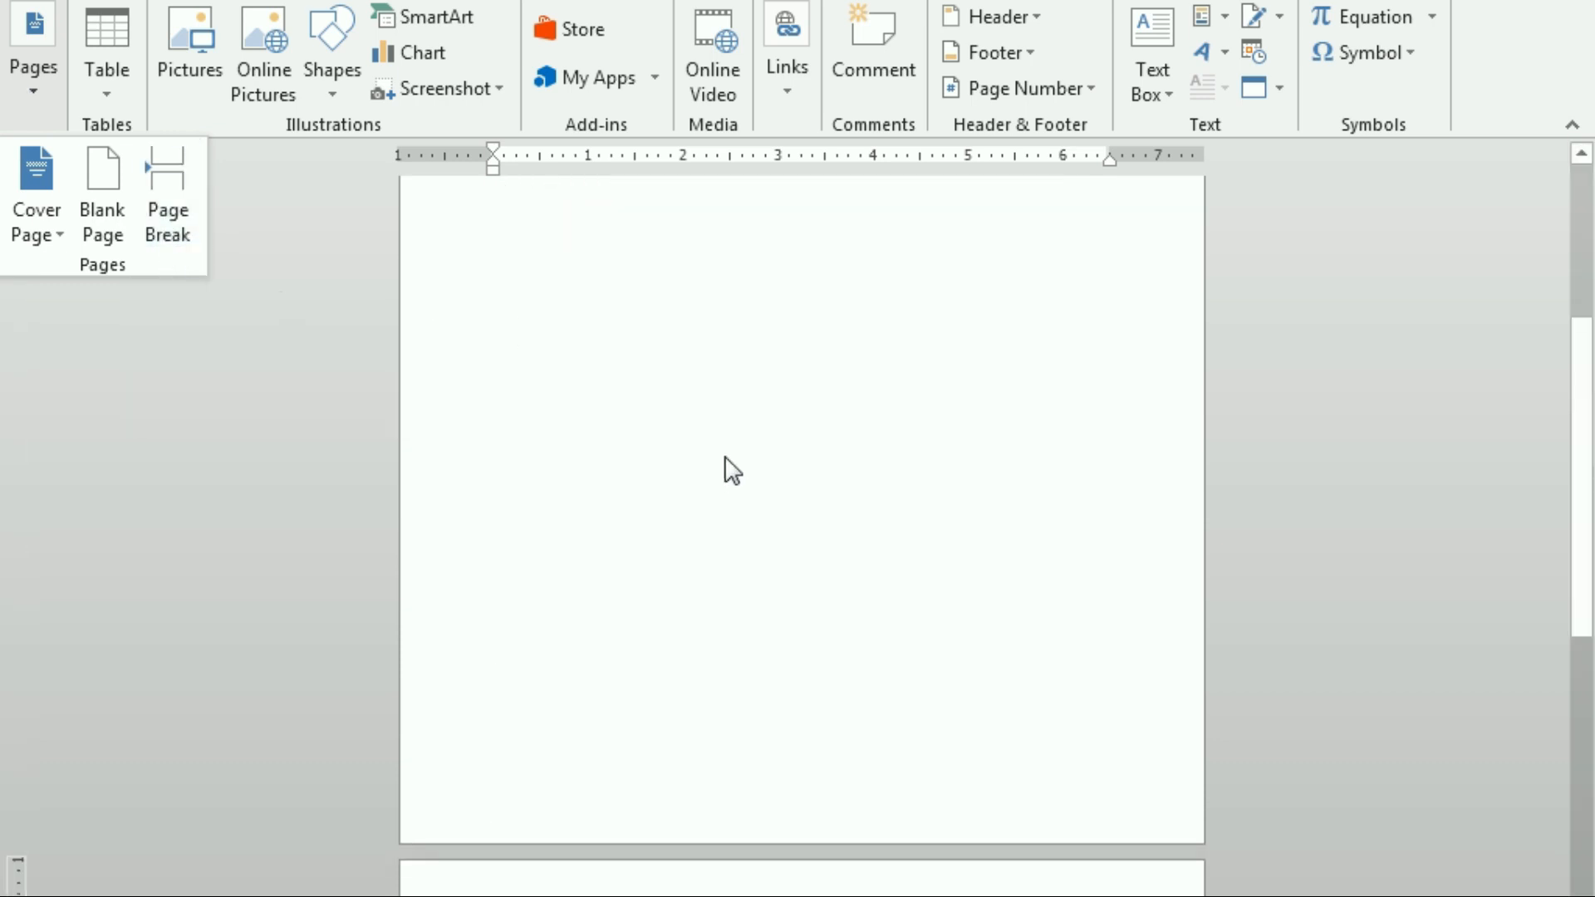
pyautogui.scroll(3, 712, 505)
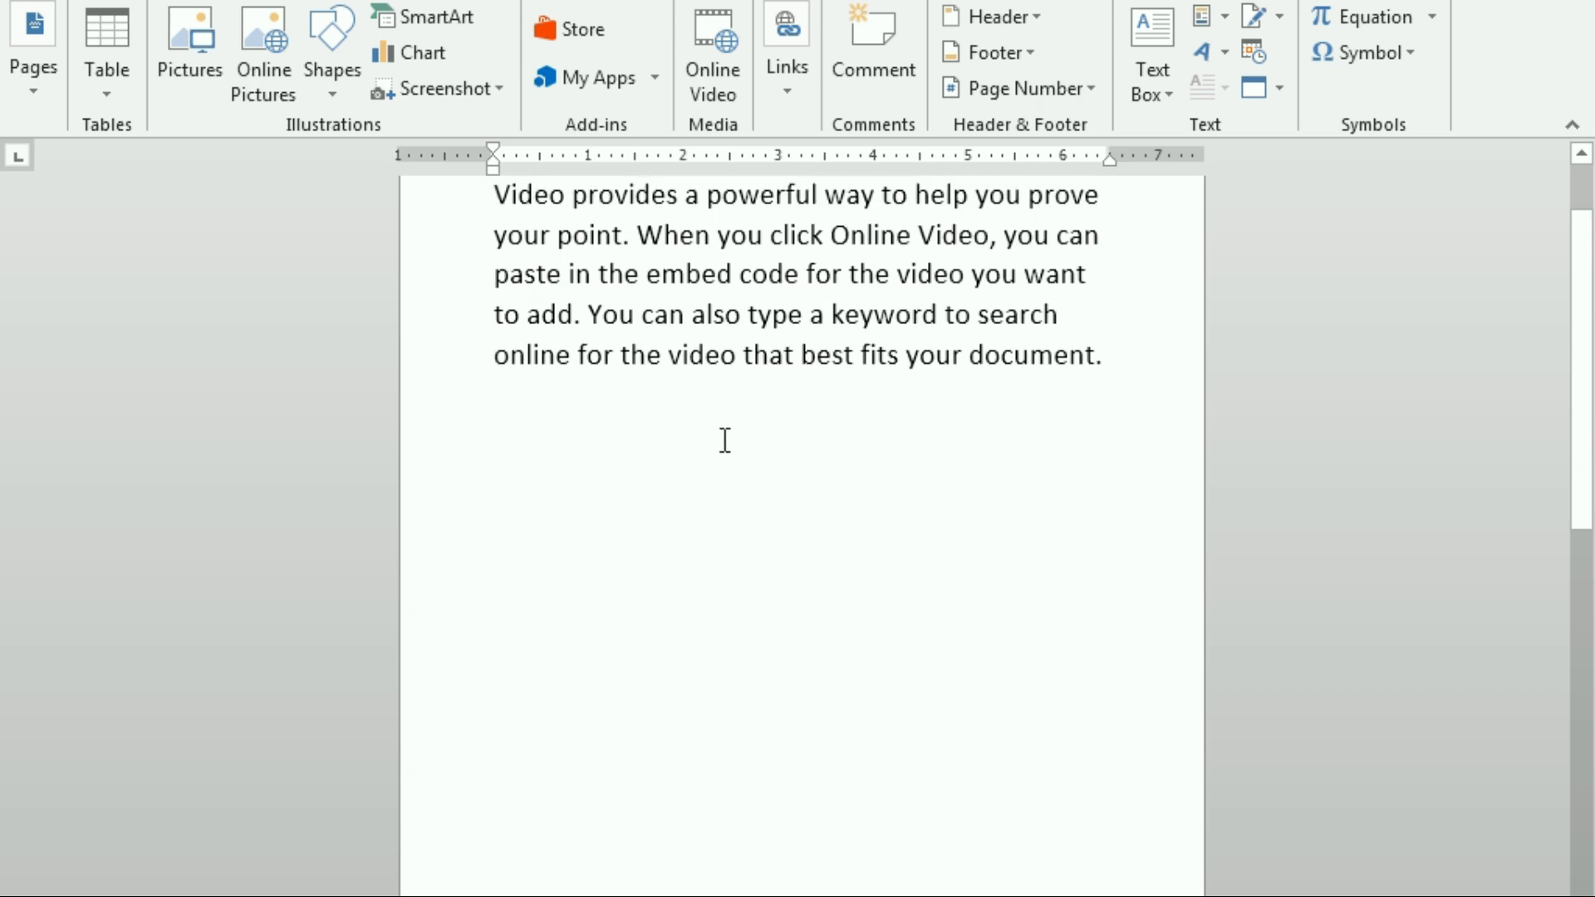
pyautogui.scroll(-2, 722, 439)
pyautogui.scroll(-5, 722, 439)
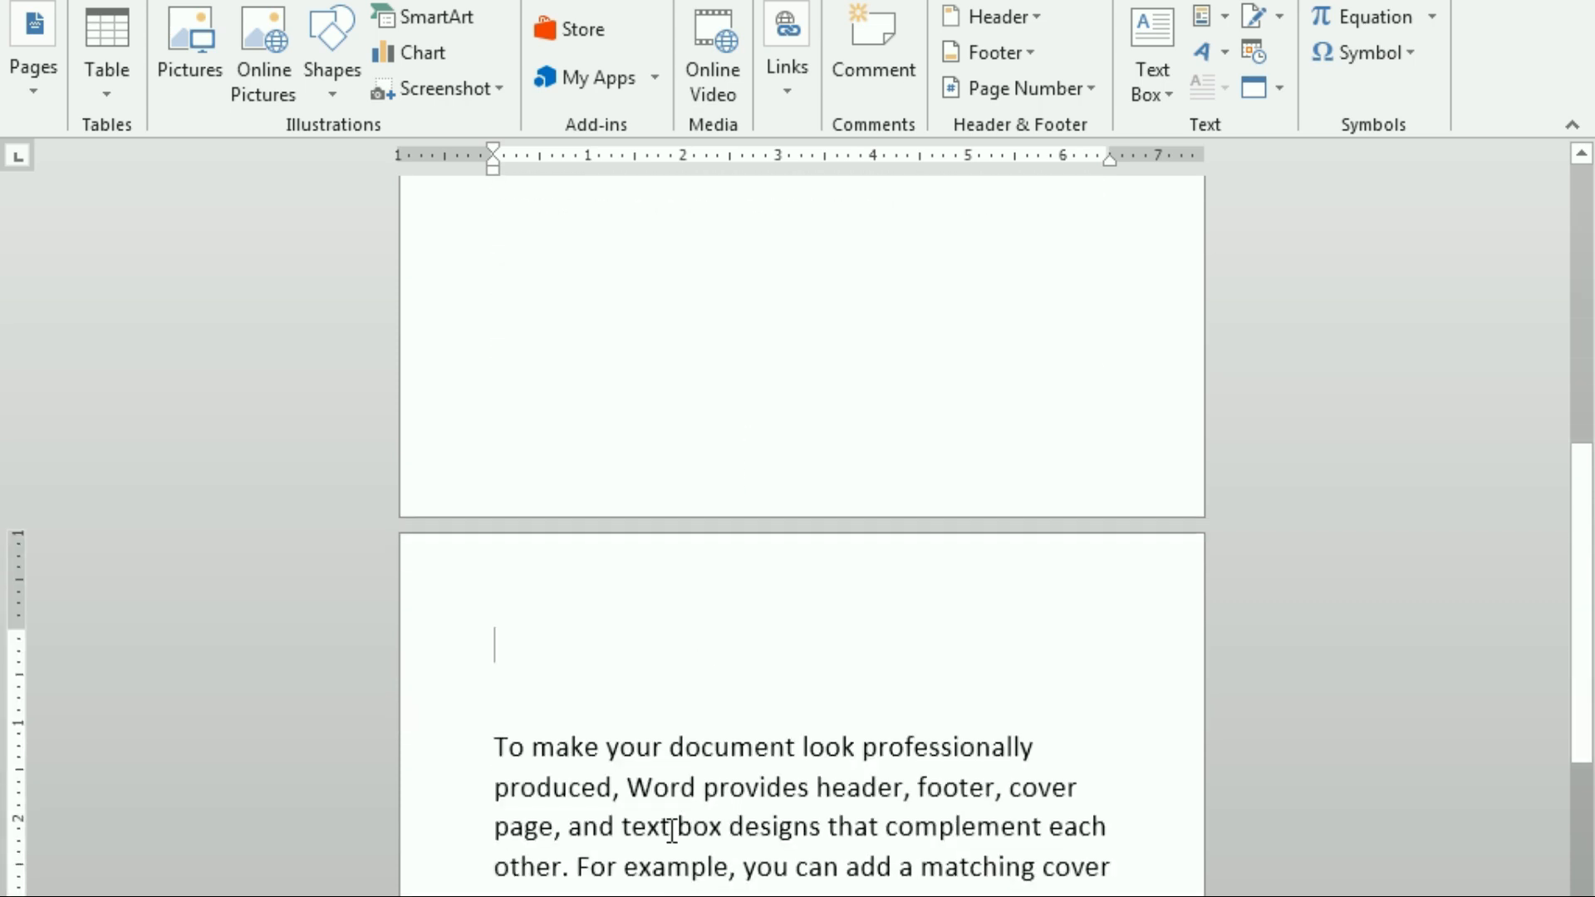
# Delete the page break and the added empty lines to bring the second paragraph back to the first page
pyautogui.press('BackSpace')
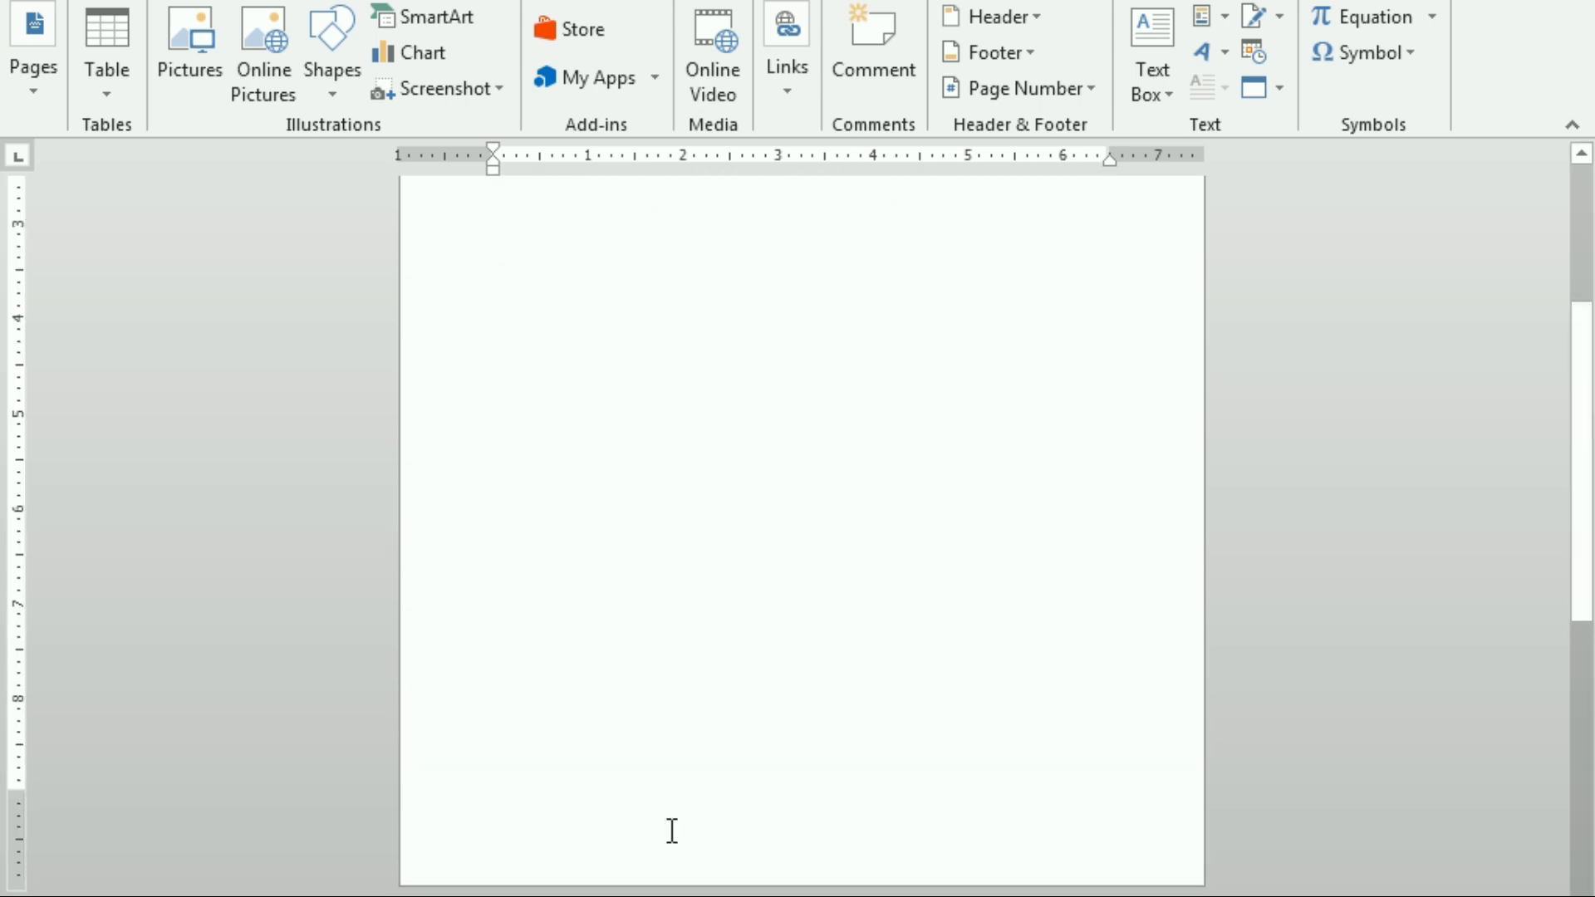
pyautogui.press('BackSpace')
pyautogui.press('BackSpace')
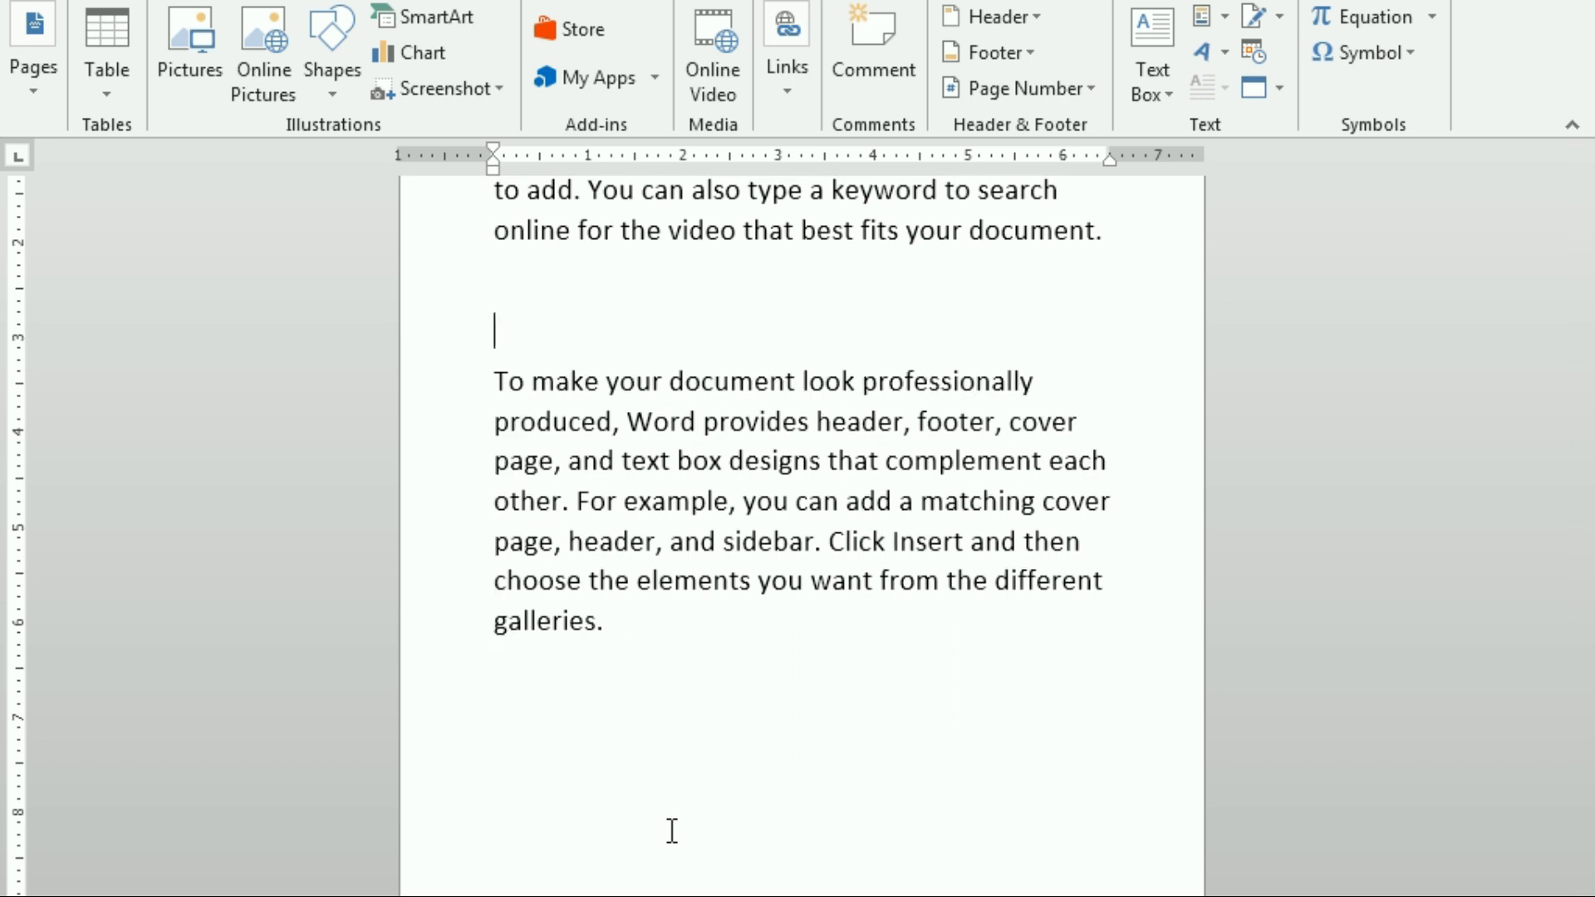
pyautogui.press('BackSpace')
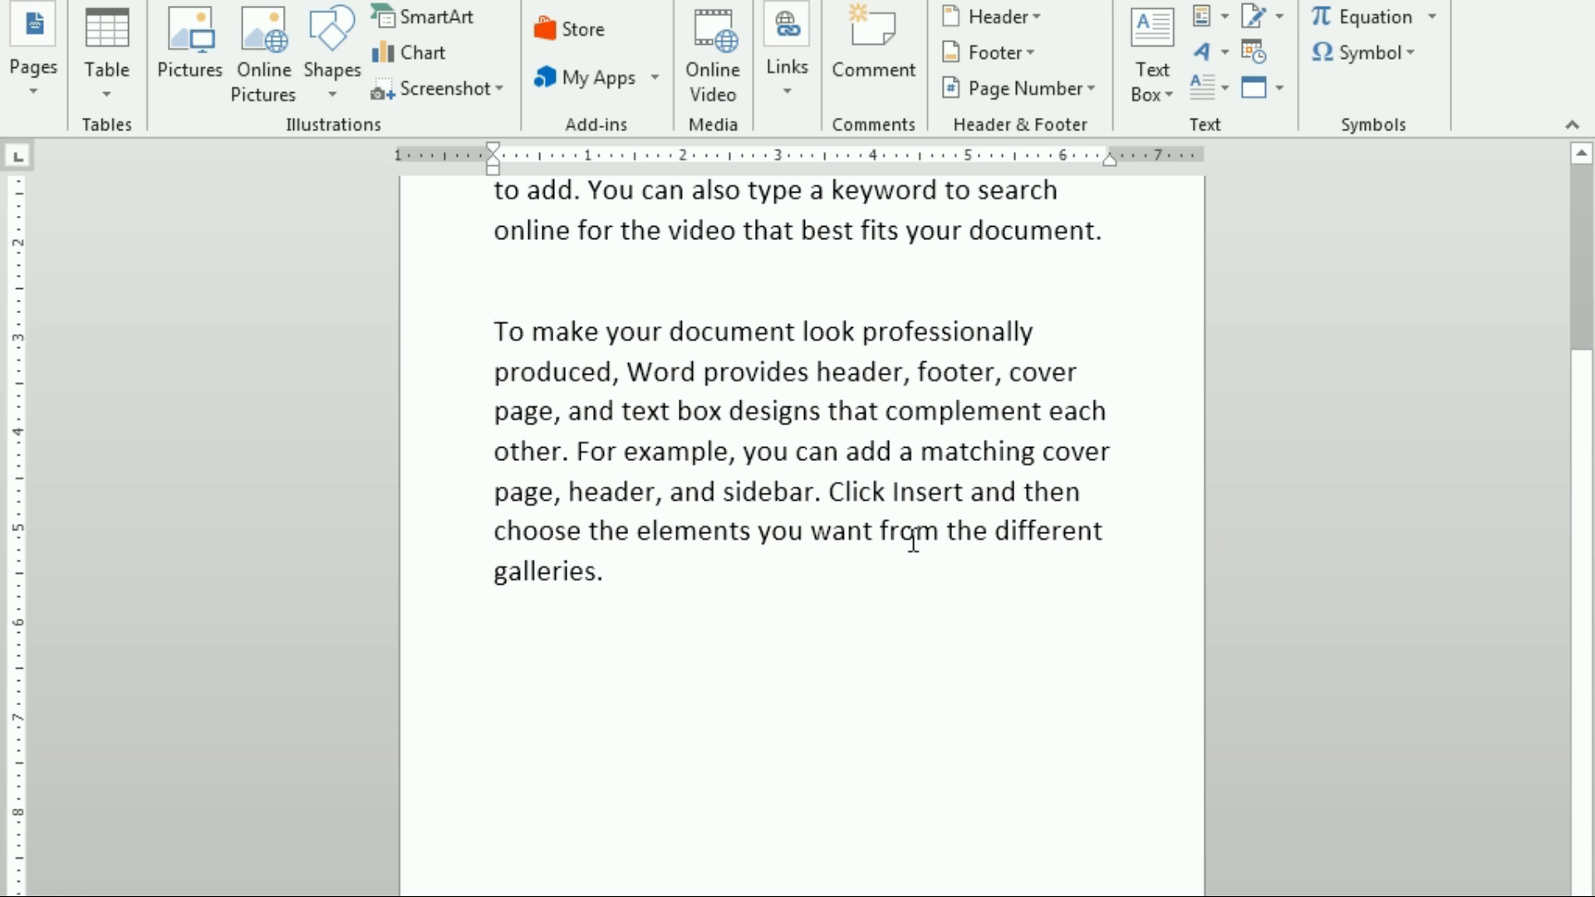
# Add two empty lines between the paragraphs and write the shortcut note "Ctrl + Enter" on the upper one
pyautogui.press('Return')
pyautogui.press('Return')
pyautogui.press('Up')
pyautogui.press('Up')
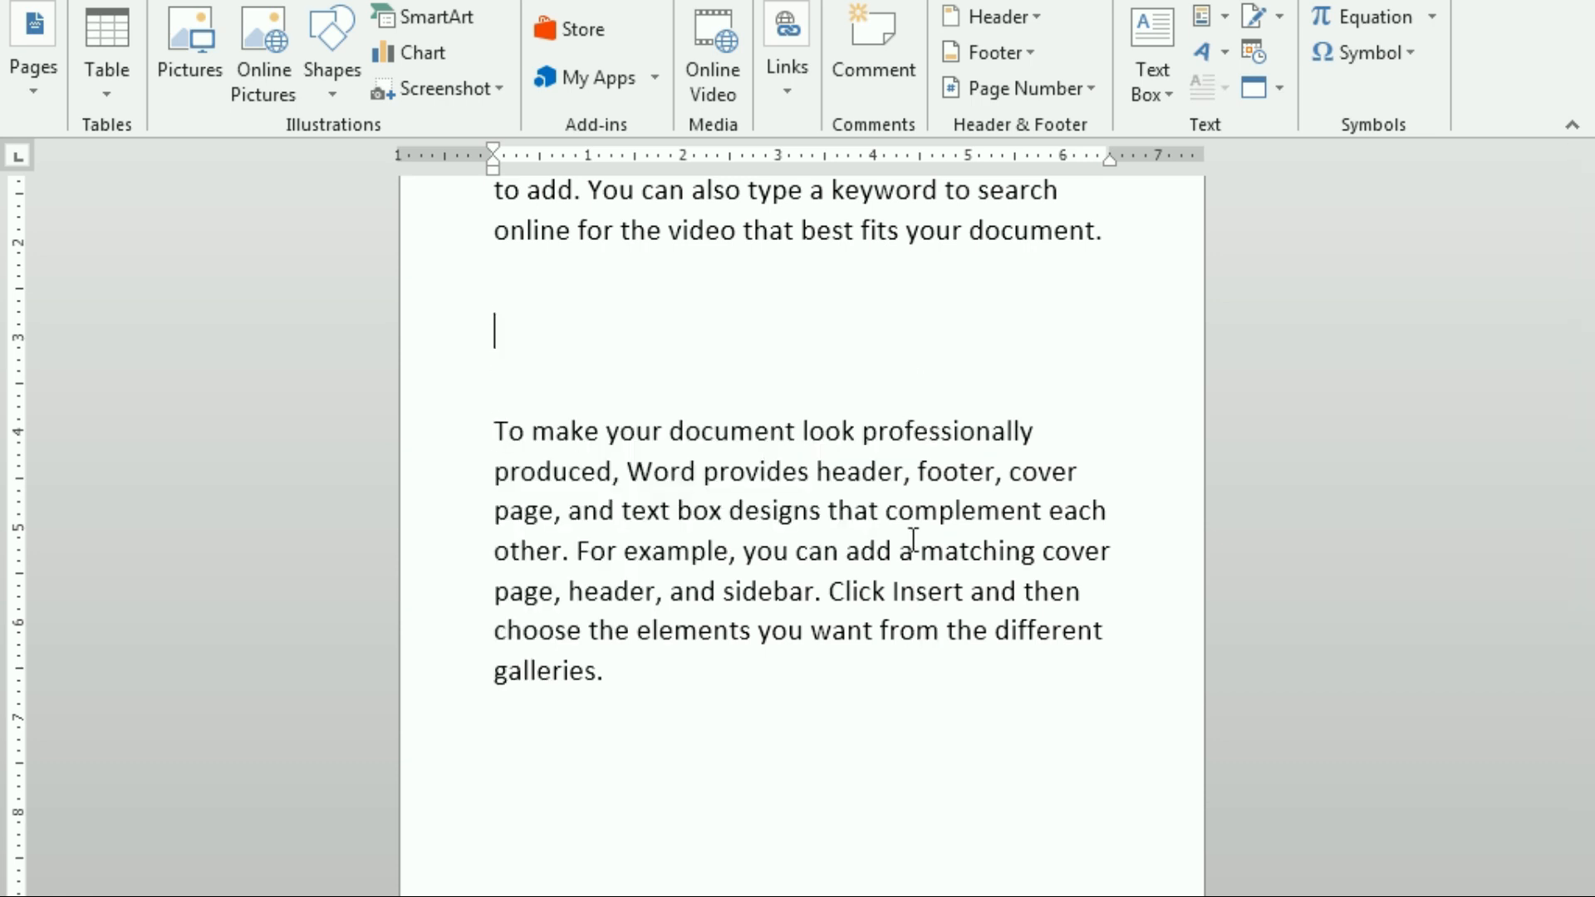
pyautogui.write('Ctrl + Enter')
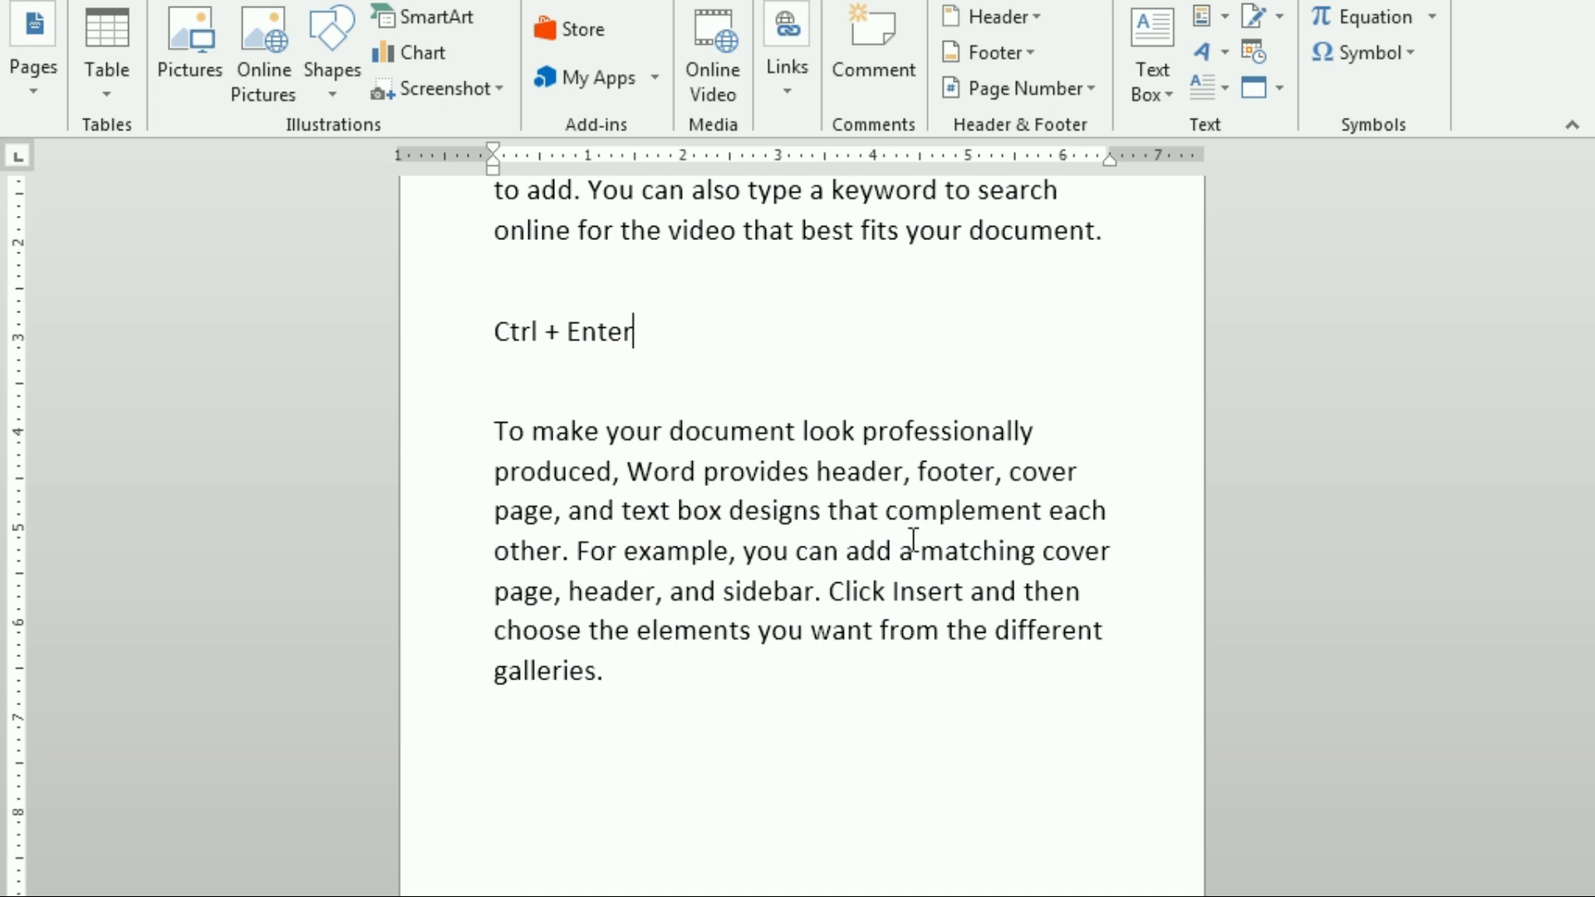
pyautogui.click(491, 416)
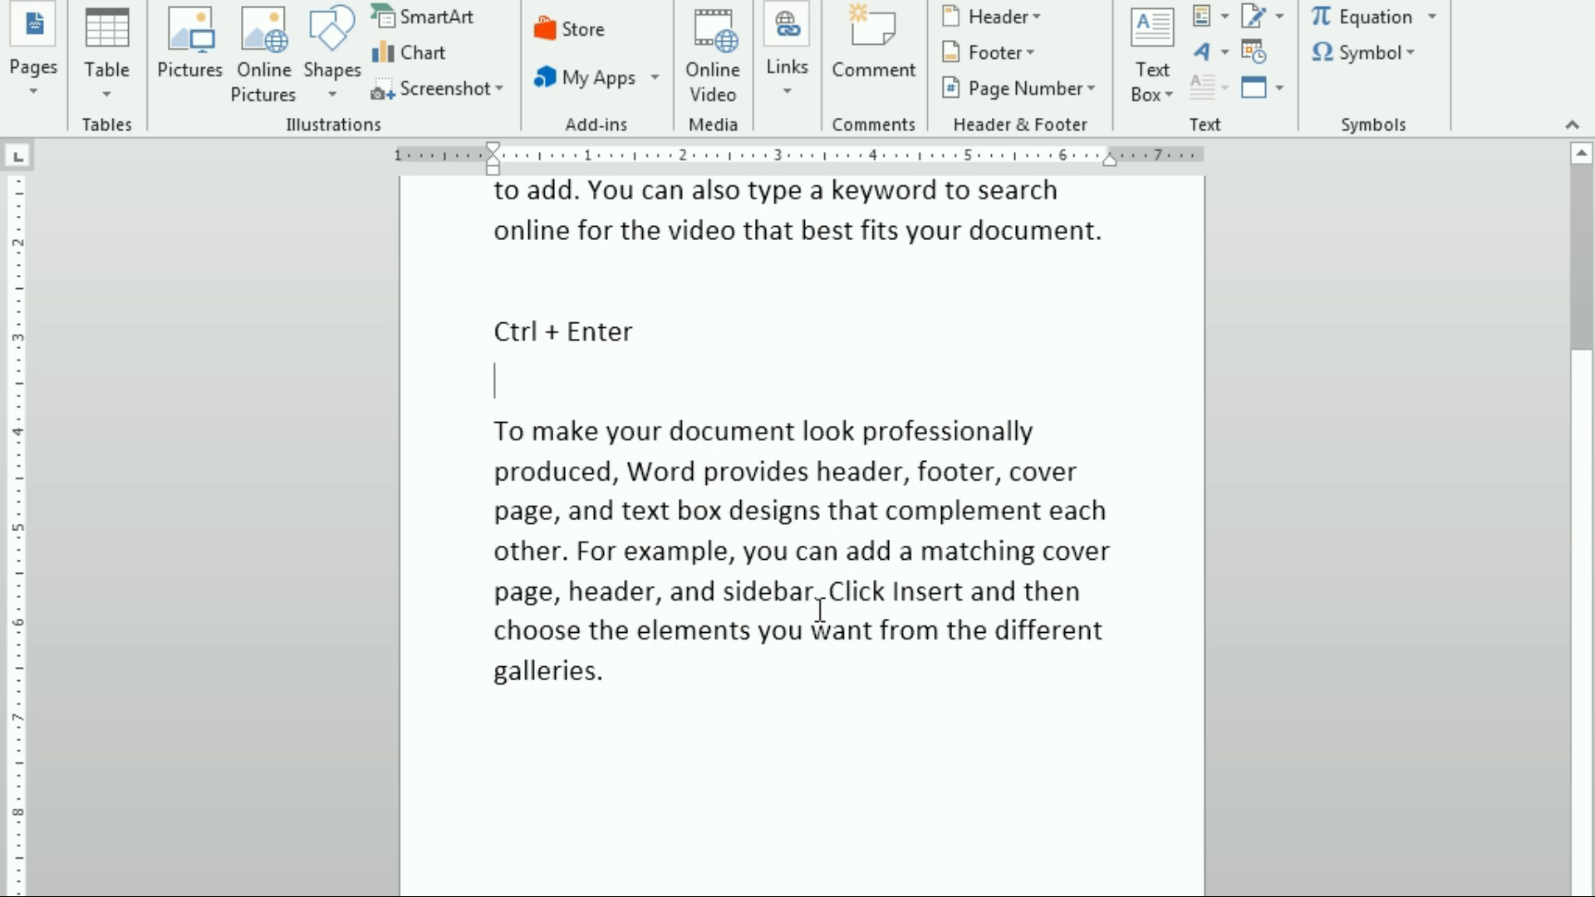
pyautogui.click(790, 716)
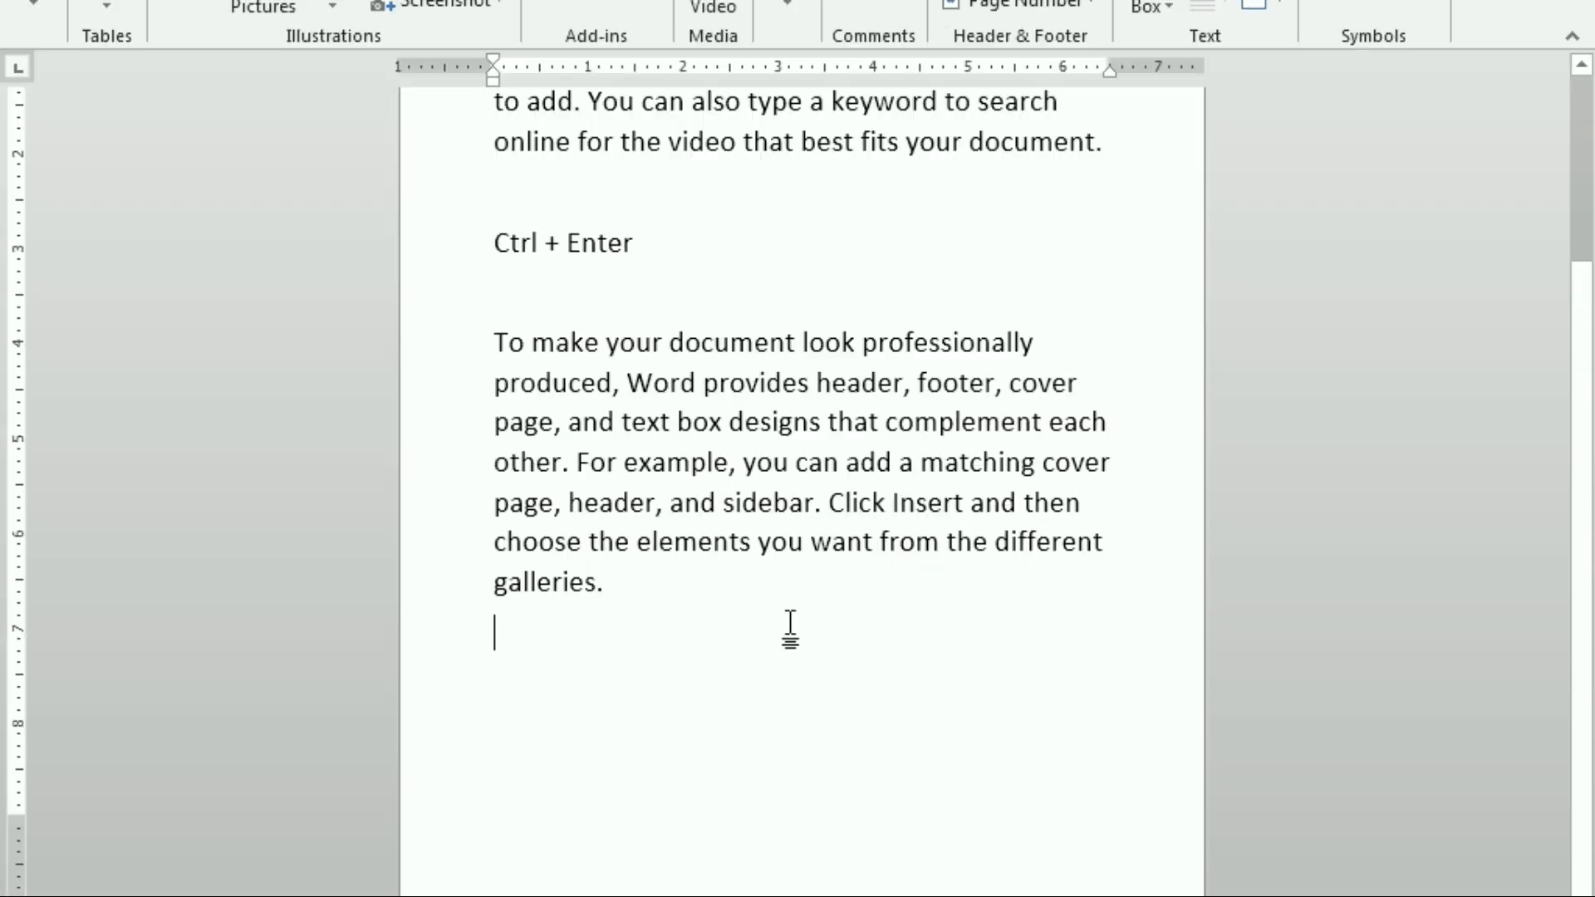
# Launch the On-Screen Keyboard with the run command osk and place it below the shortcut note
pyautogui.press('super+r')
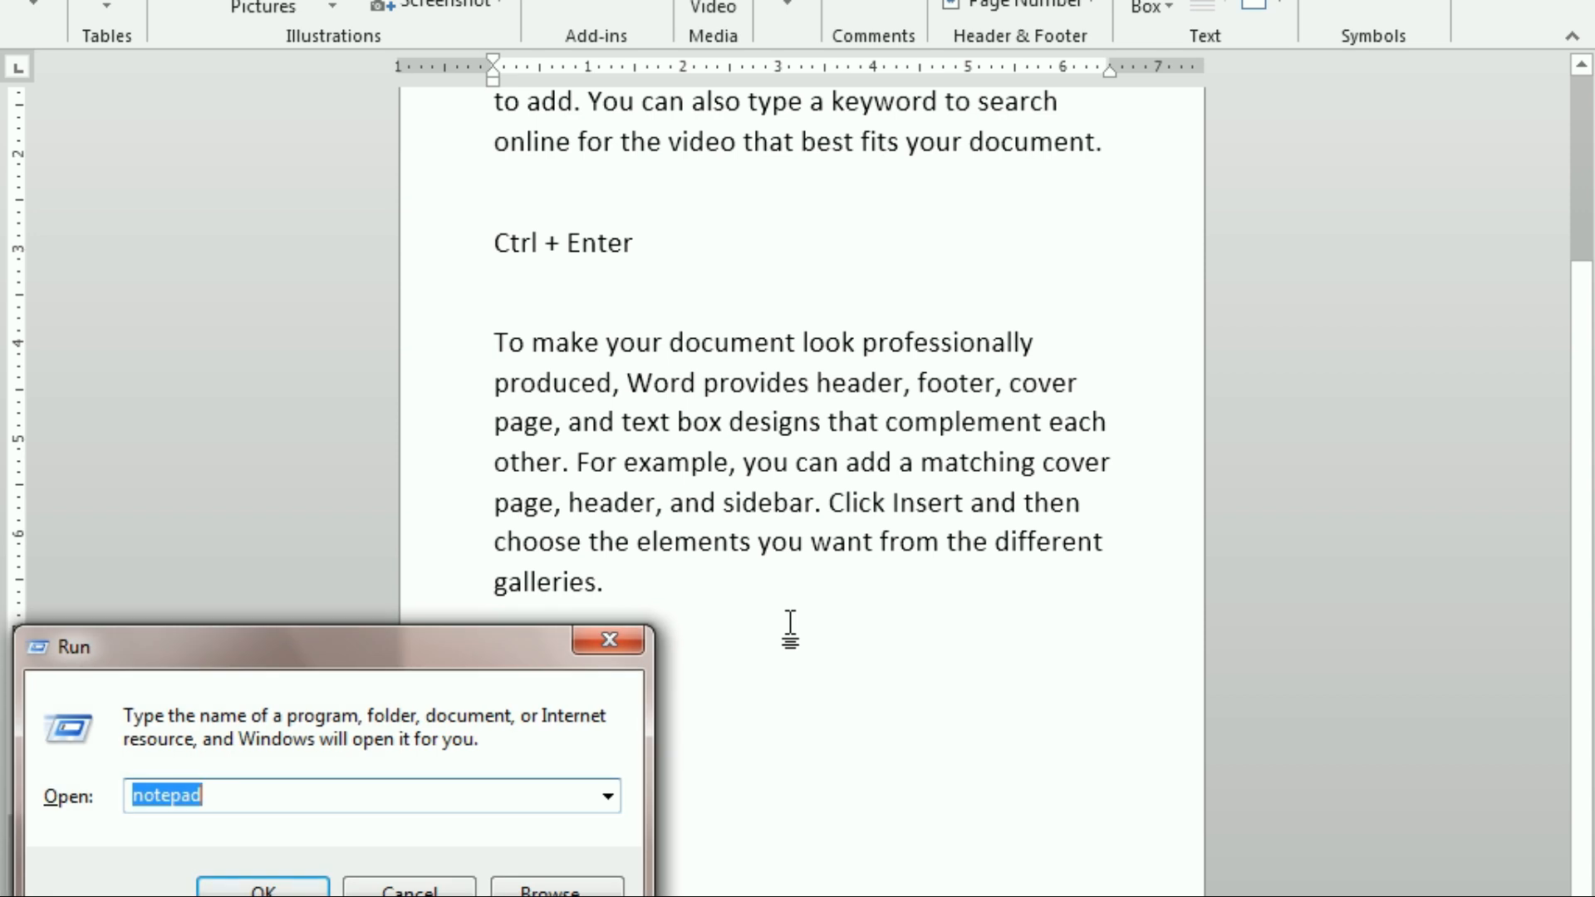
pyautogui.write('osk')
pyautogui.press('Return')
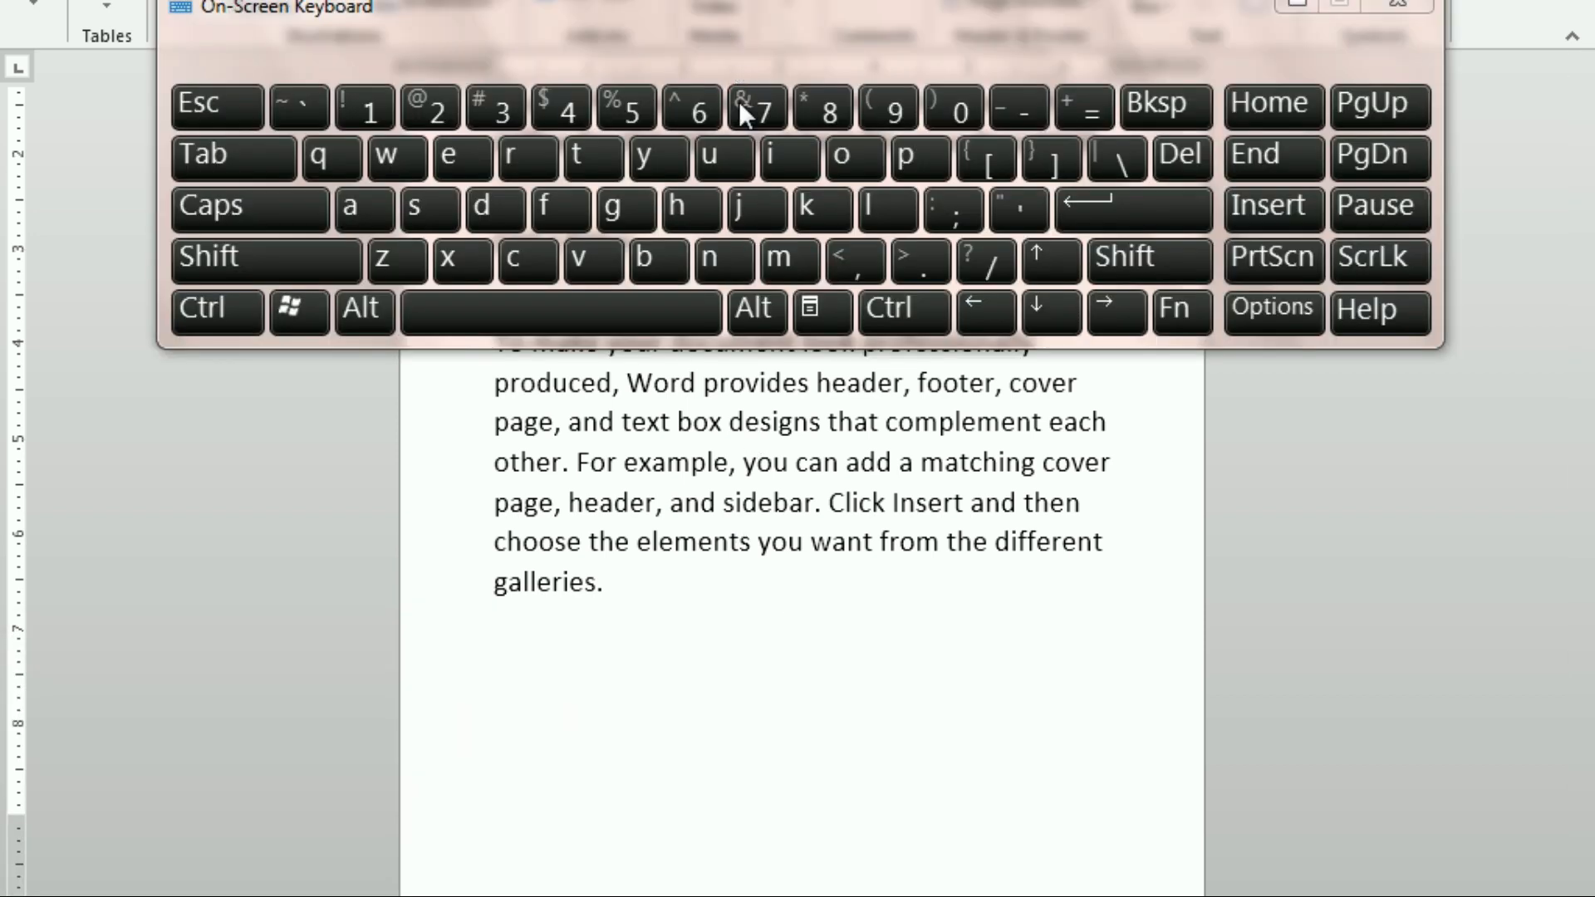
pyautogui.moveTo(715, 14); pyautogui.dragTo(702, 565)
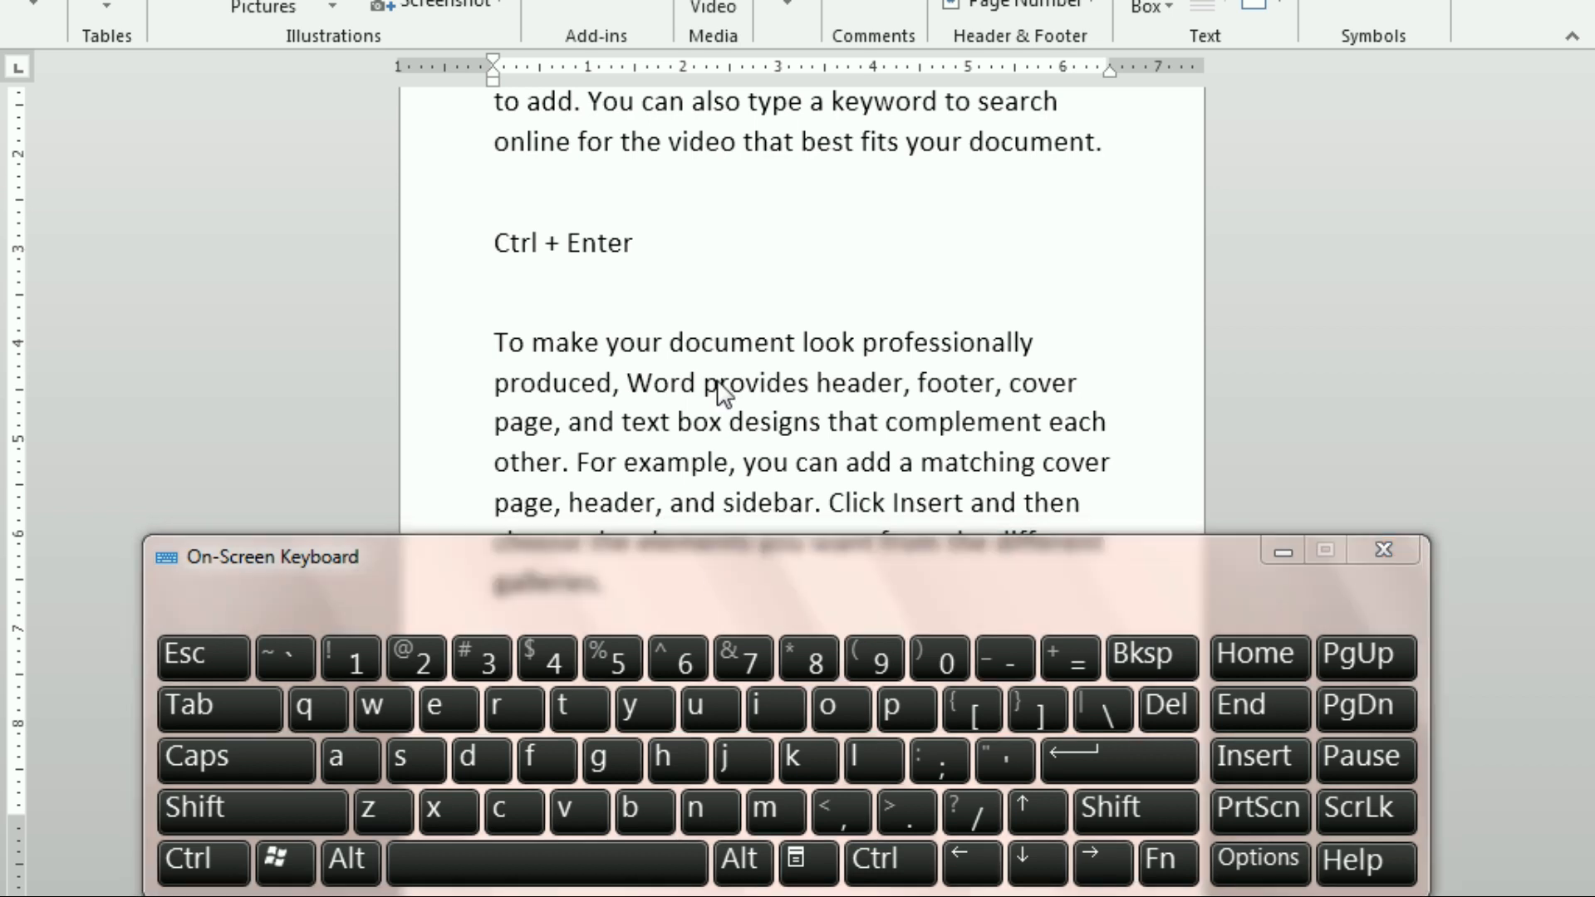
# Insert a page break directly before the second paragraph to start it on a new page, and check the result
pyautogui.press('ctrl')
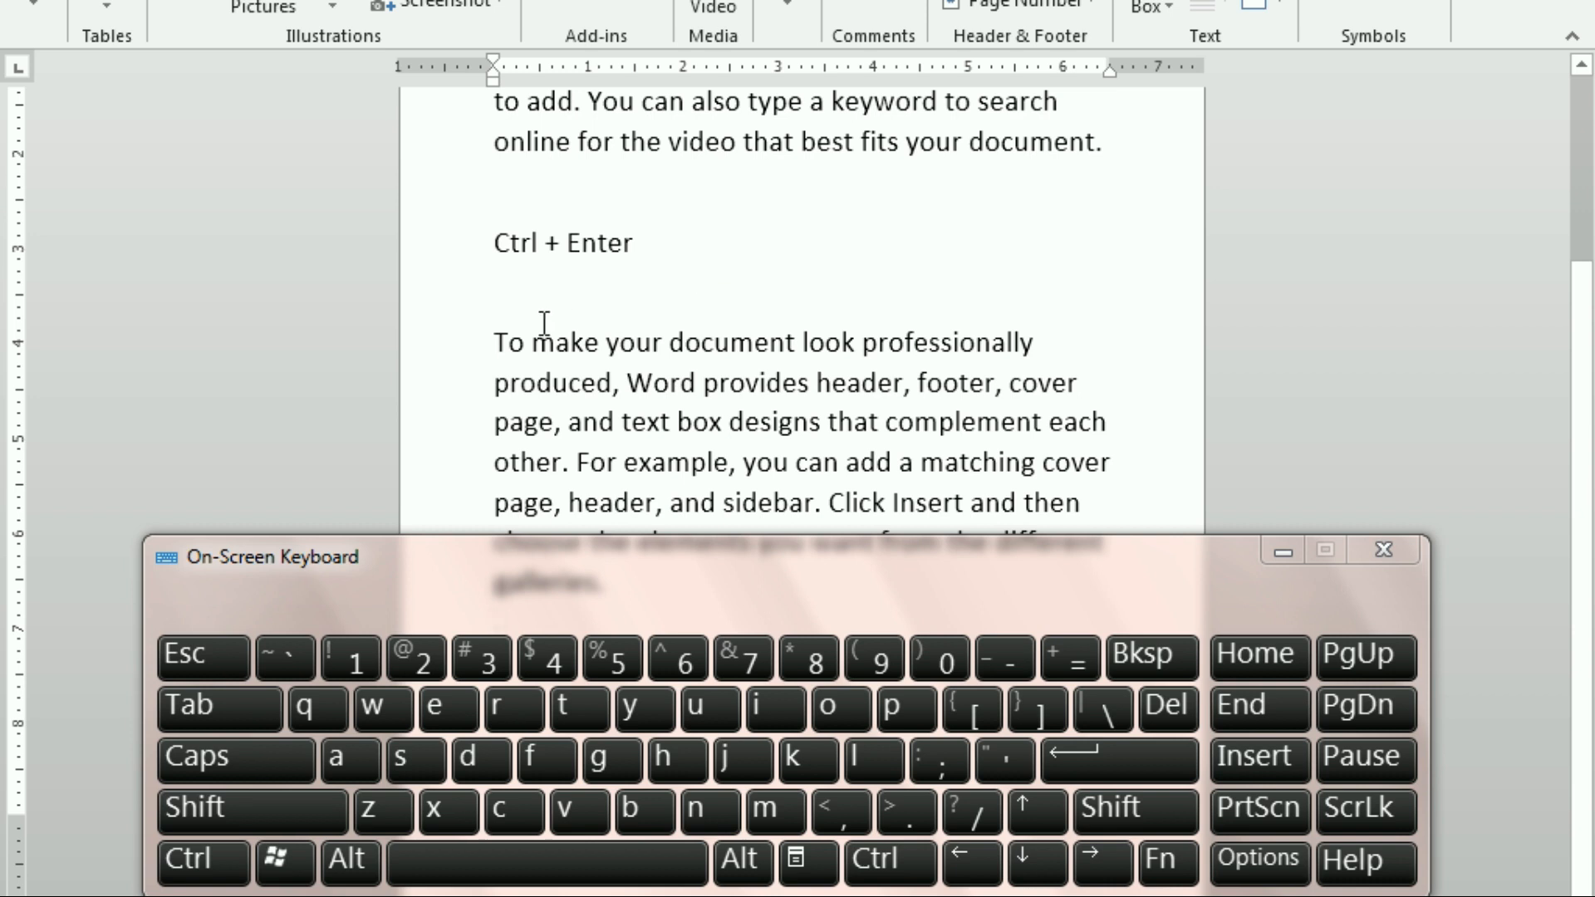
pyautogui.press('ctrl')
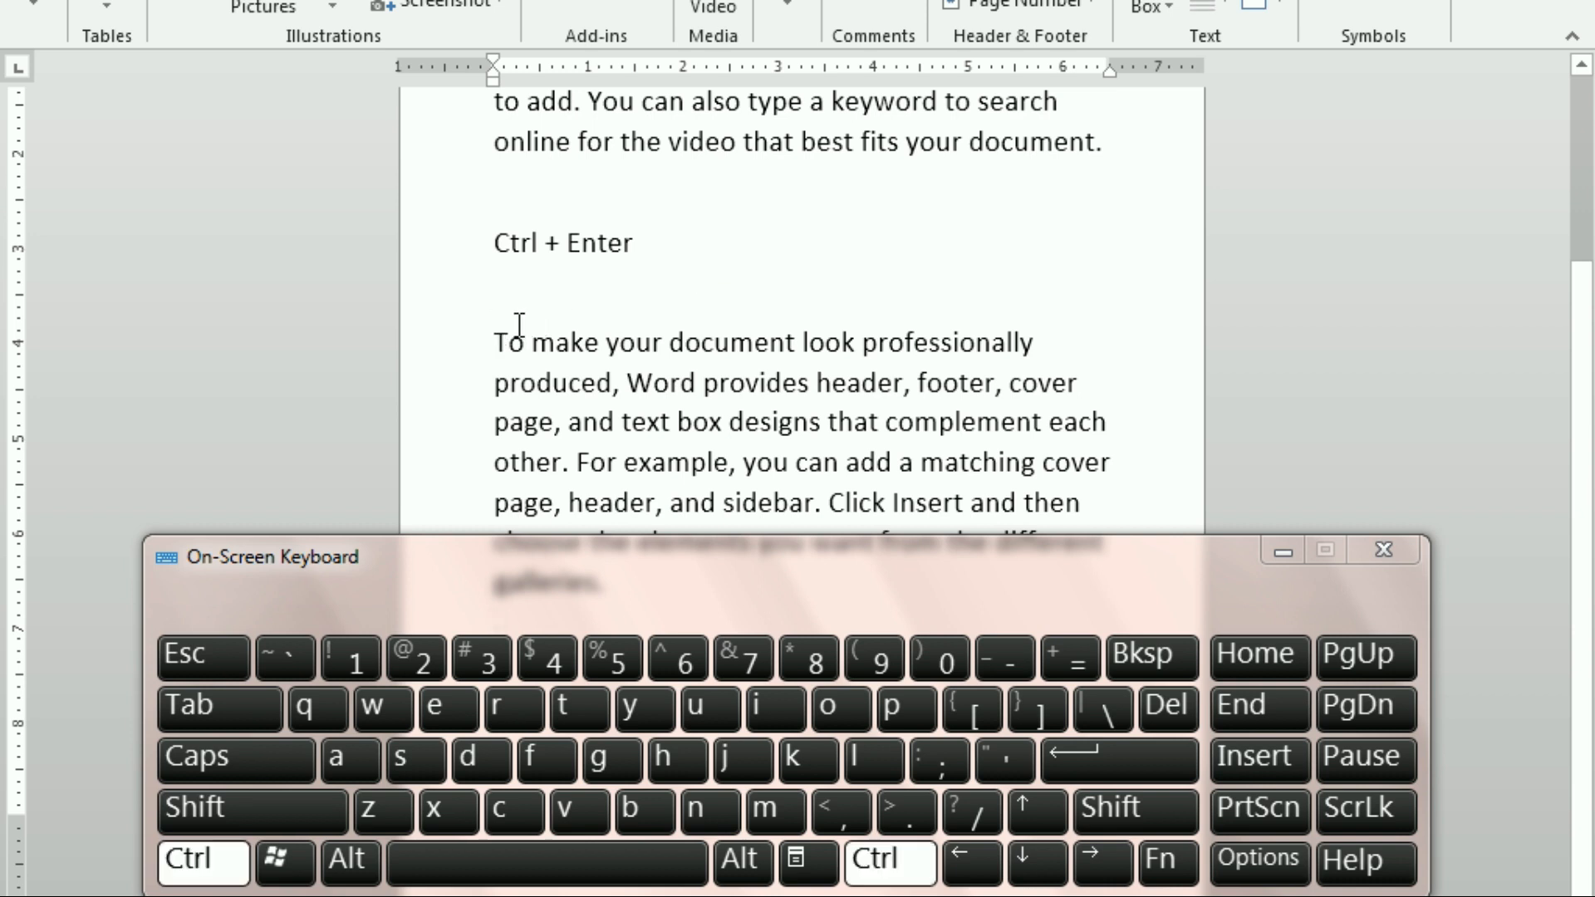
pyautogui.hotkey('ctrl', 'Return')
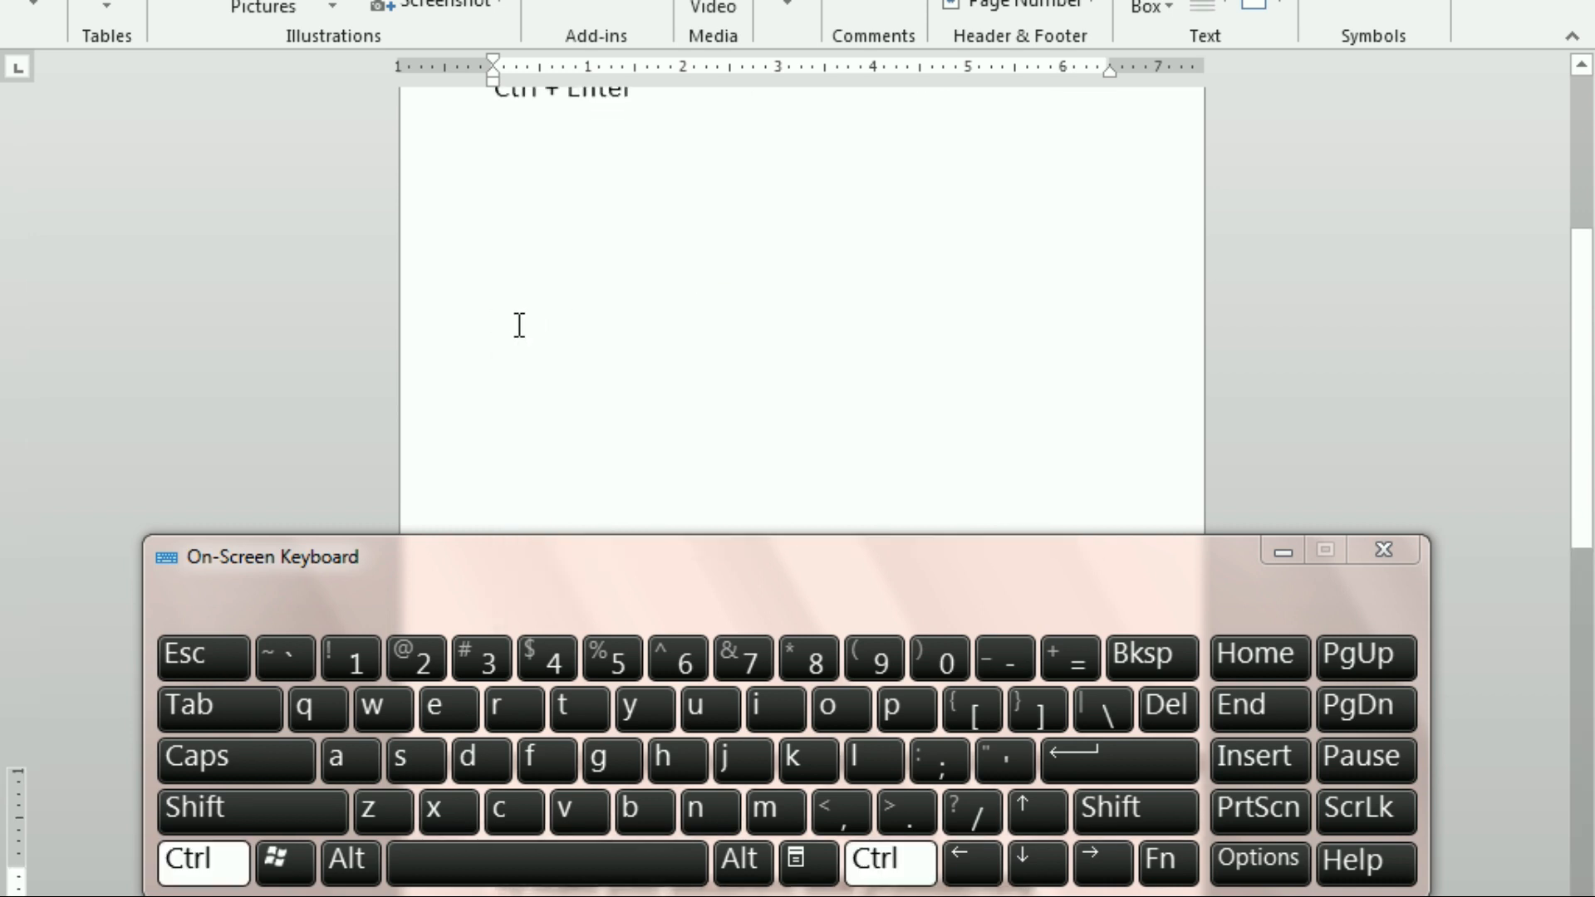
pyautogui.scroll(-3, 676, 330)
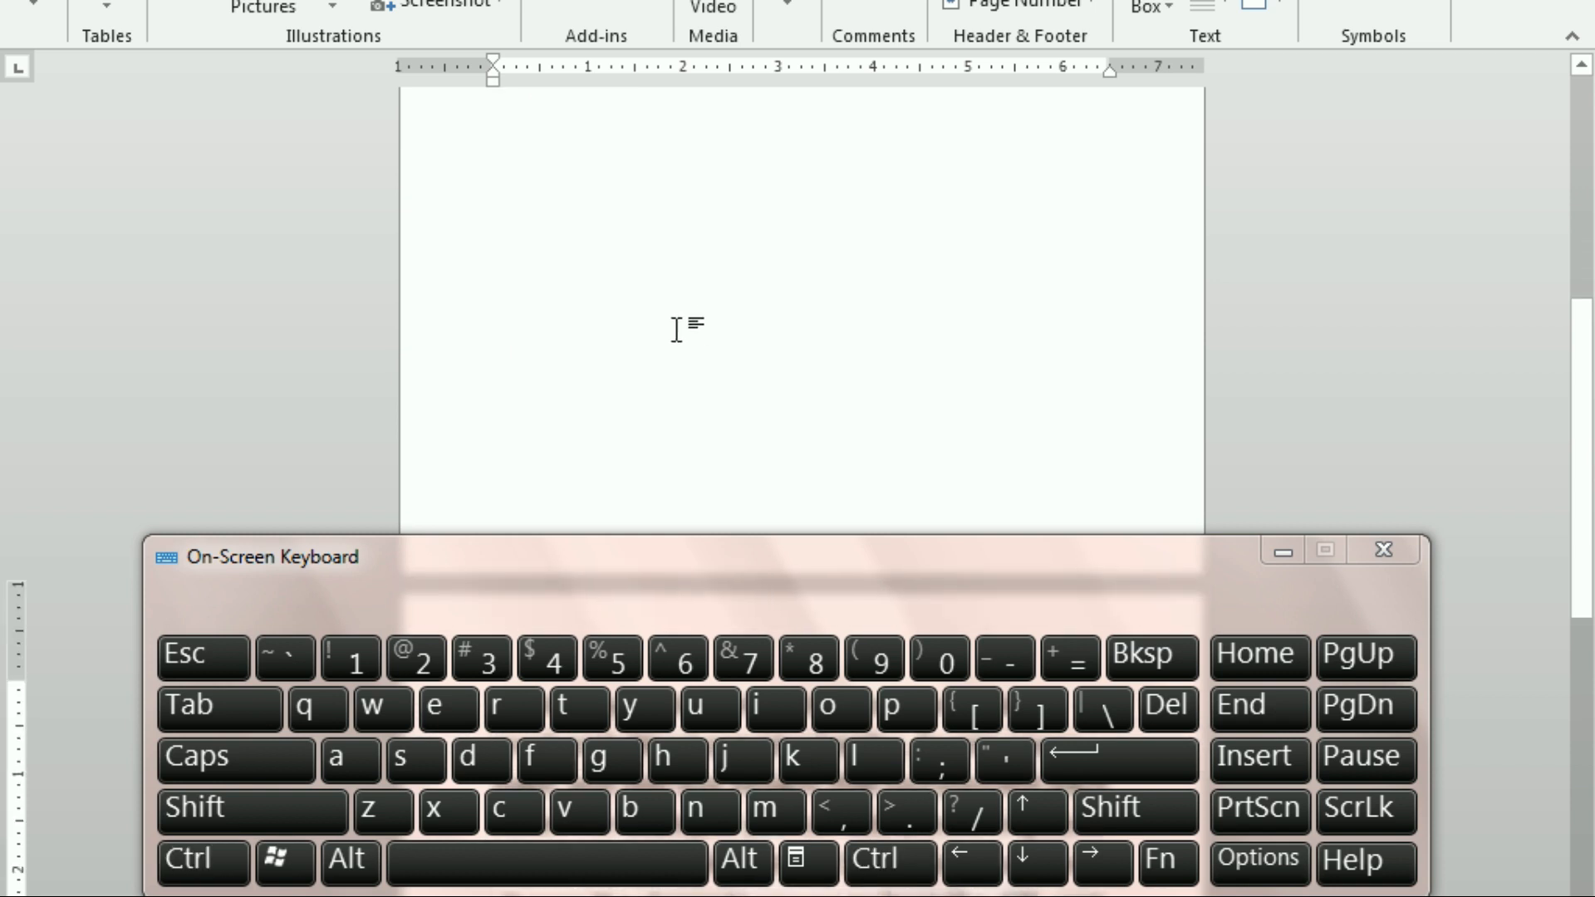
pyautogui.scroll(-1, 677, 330)
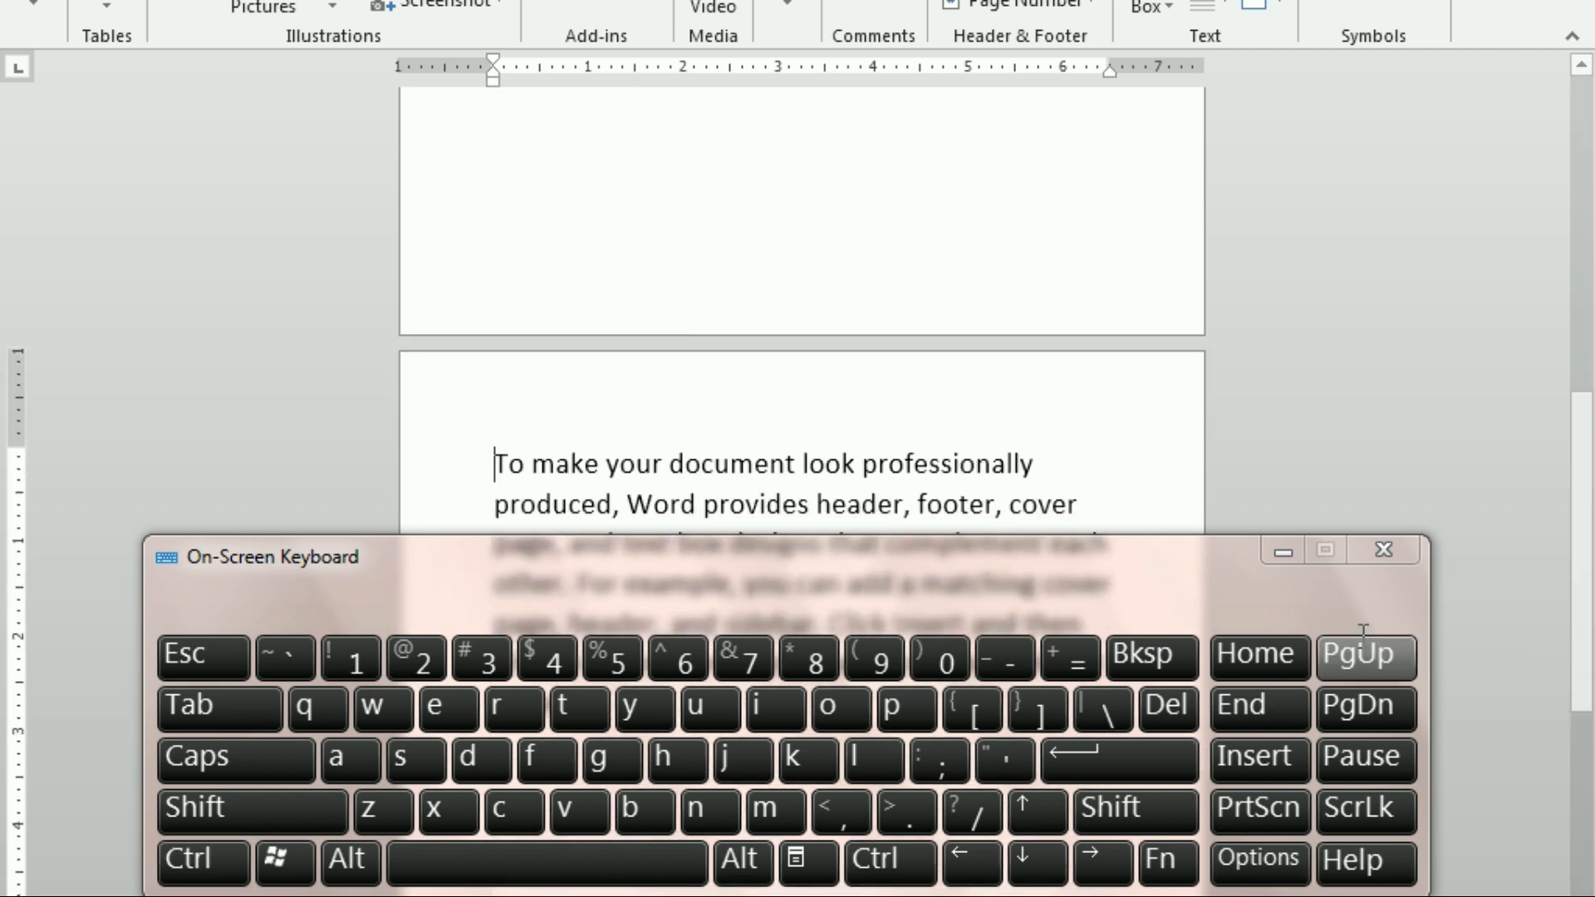
# Minimize the On-Screen Keyboard and place the cursor in the empty area below the "Ctrl + Enter" note on the first page
pyautogui.click(1286, 553)
pyautogui.scroll(4, 957, 474)
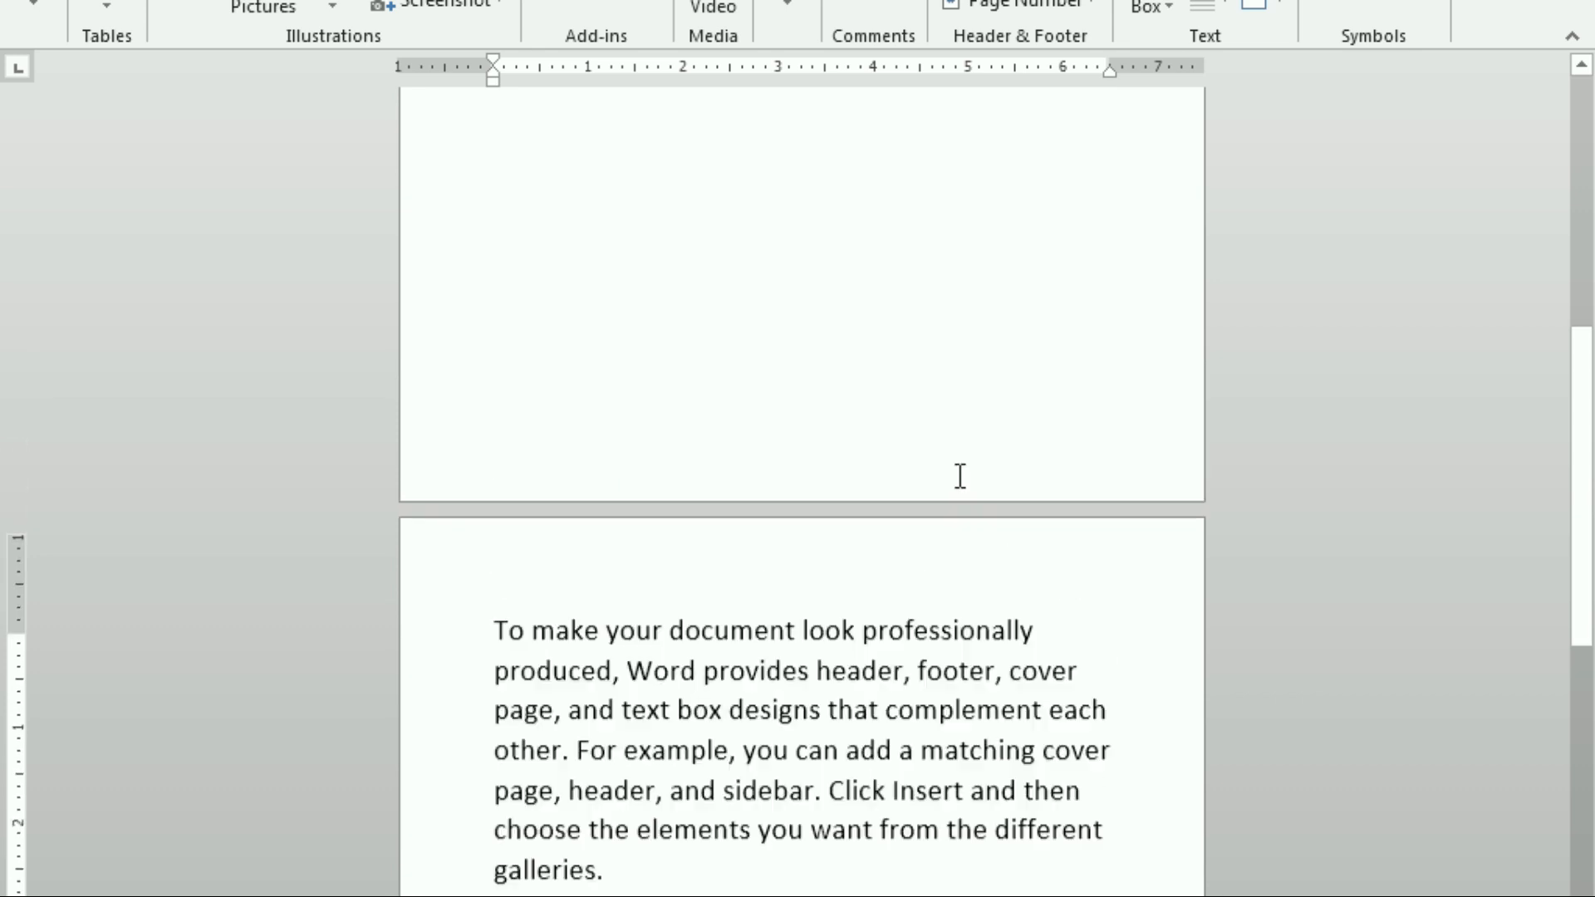
pyautogui.scroll(4, 957, 476)
pyautogui.click(710, 604)
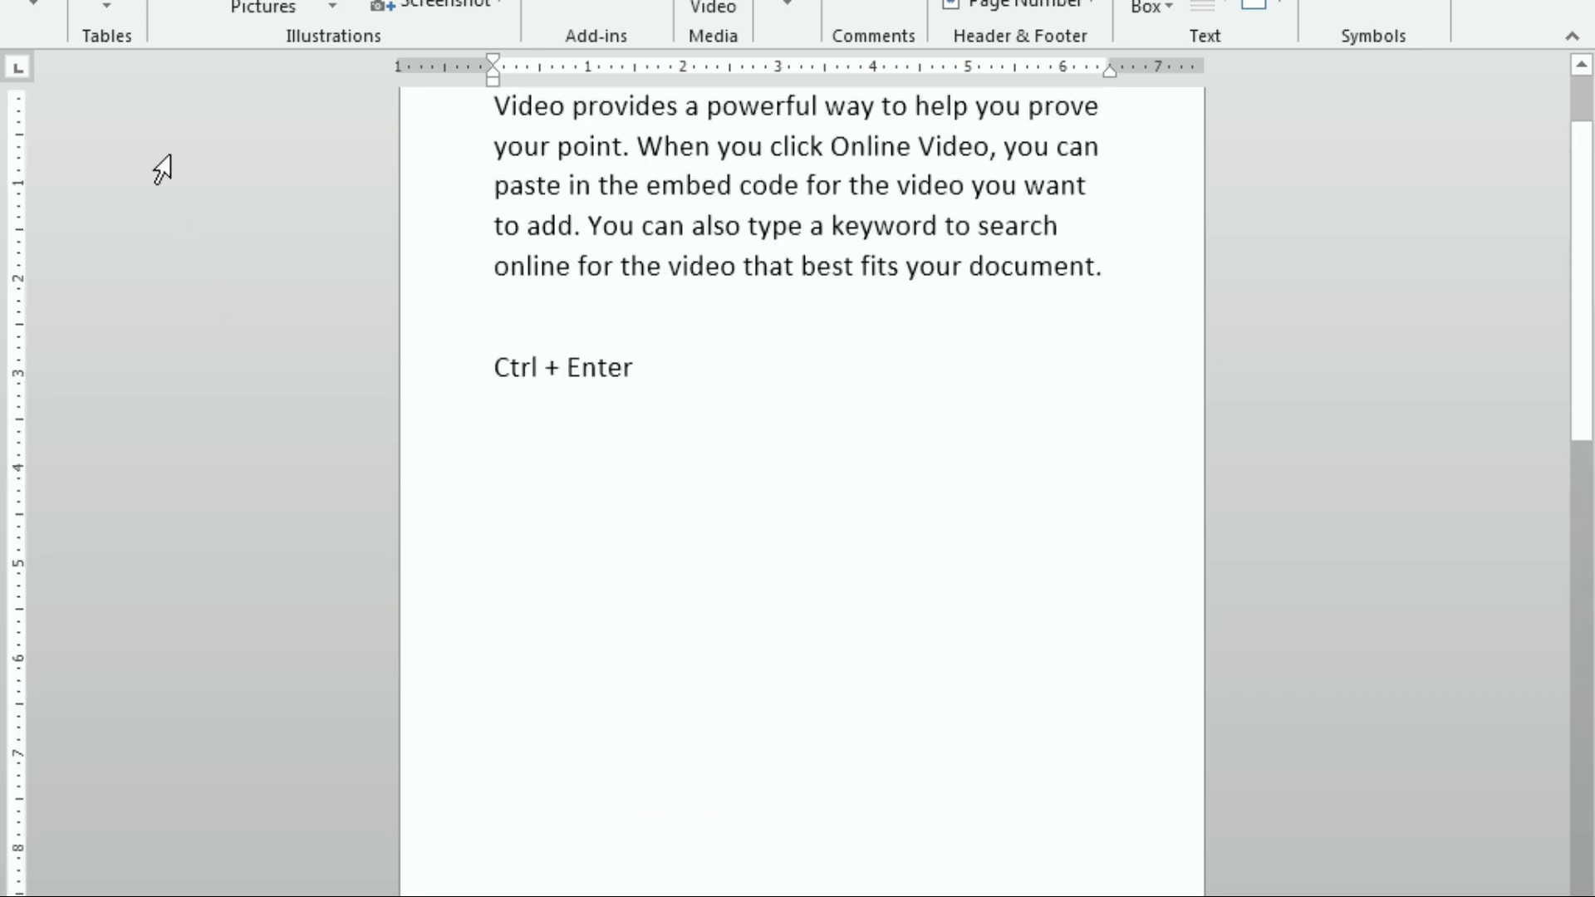
pyautogui.click(26, 7)
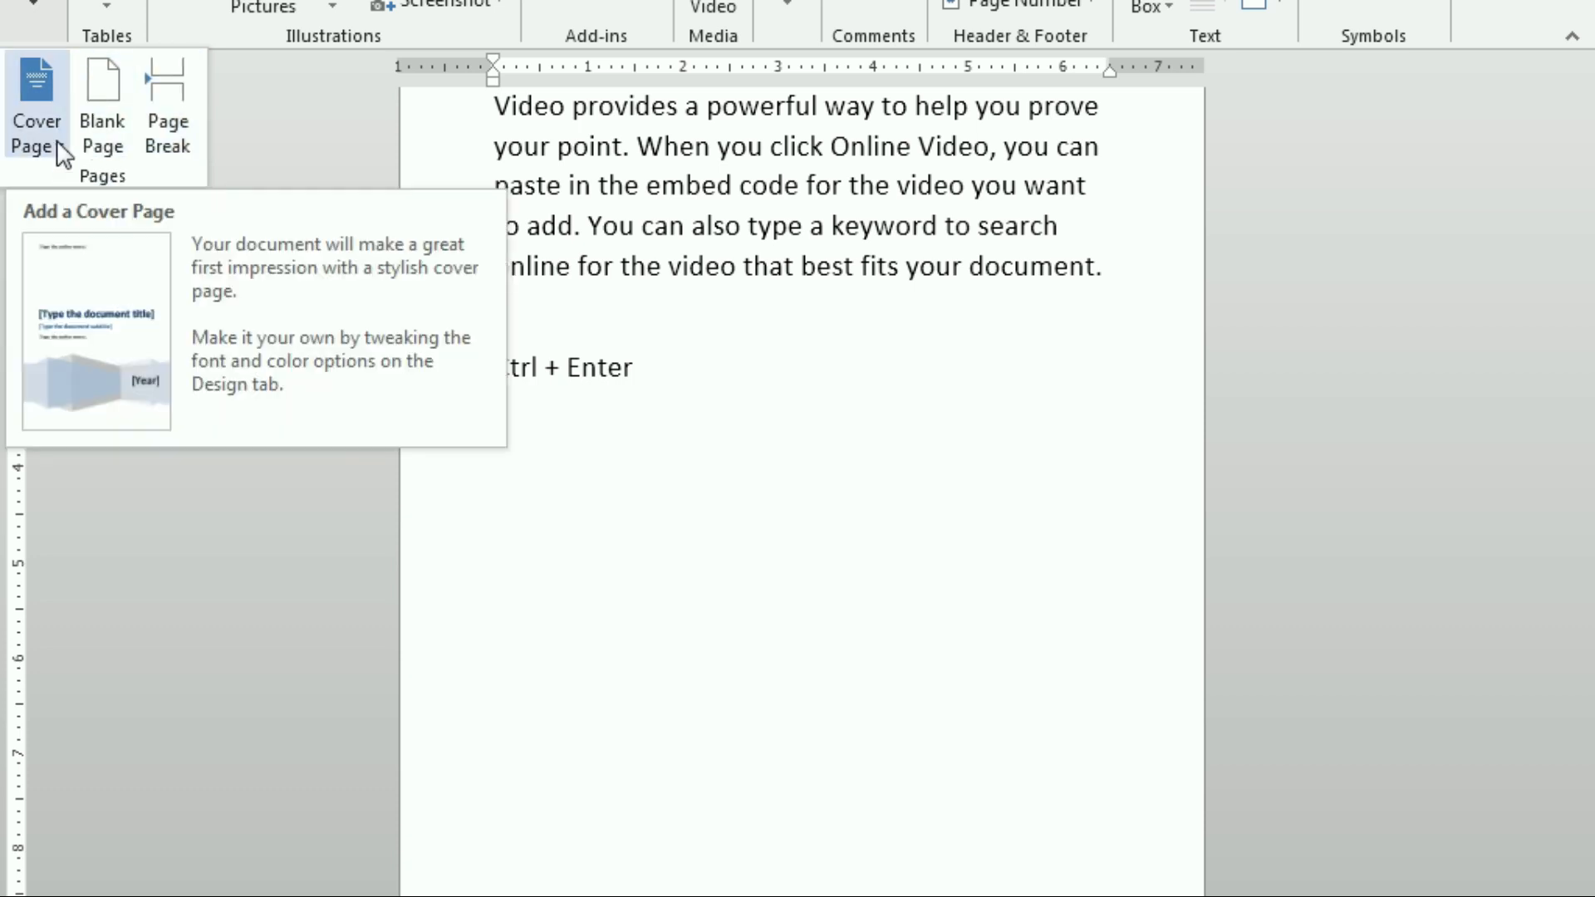
pyautogui.click(658, 519)
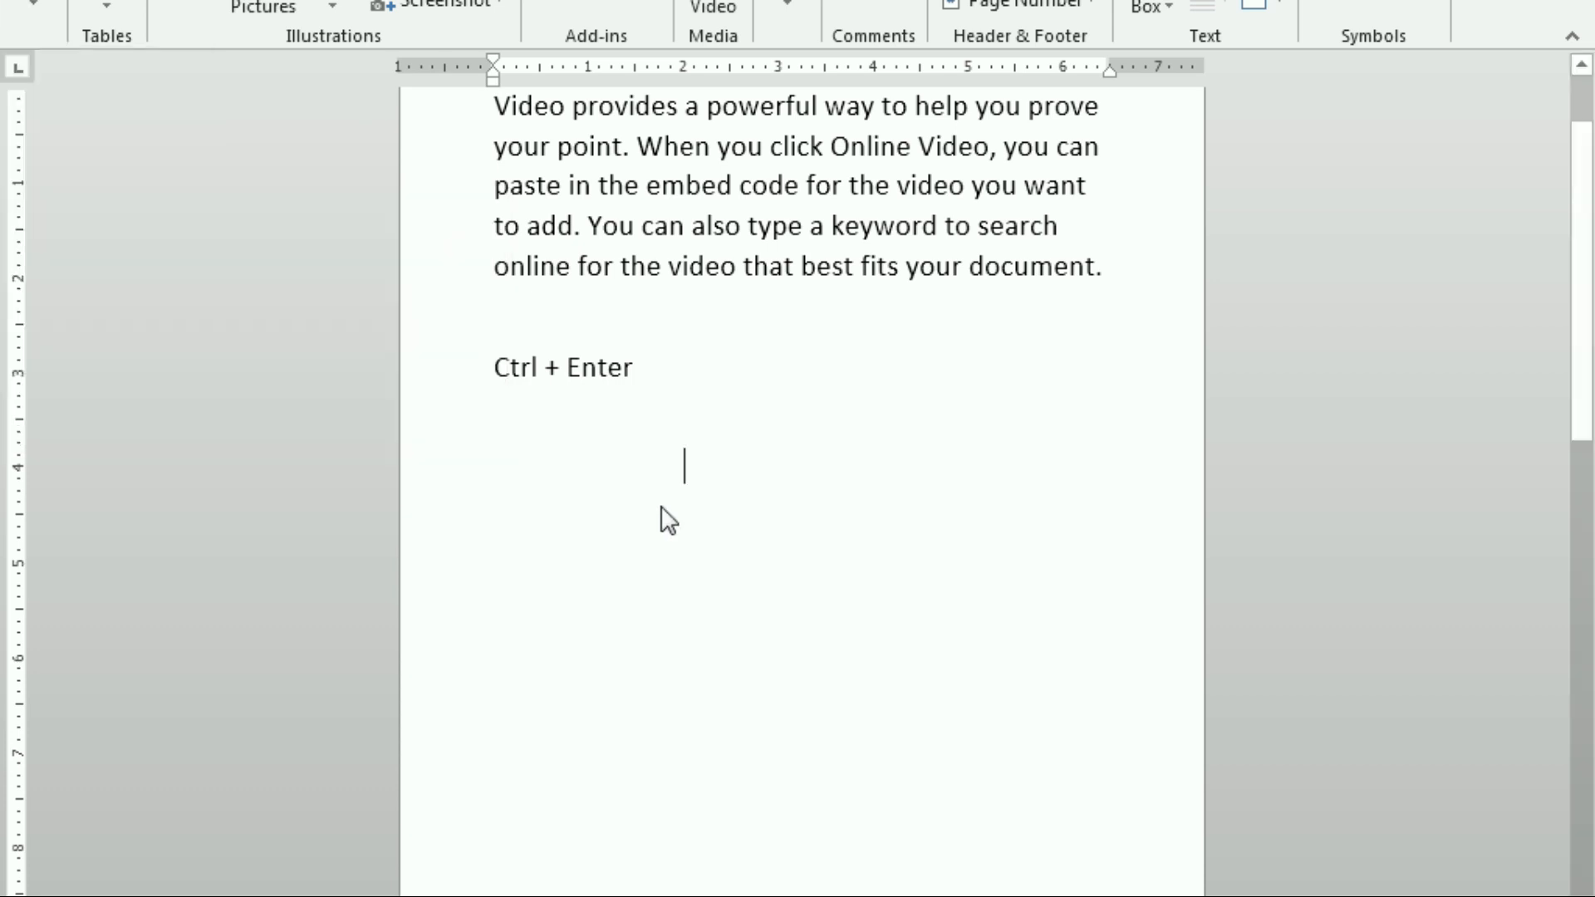